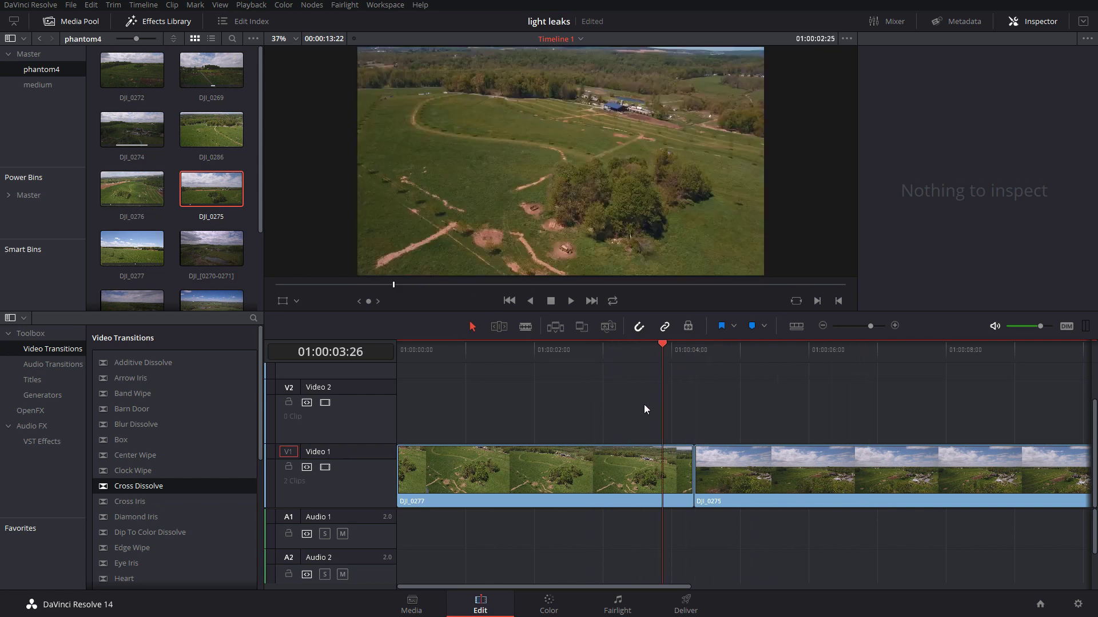
- Move DJI_0277 up to Video 2 and ripple-delete the gap it leaves on Video 1
drag(649, 488, 883, 423)
click(629, 486)
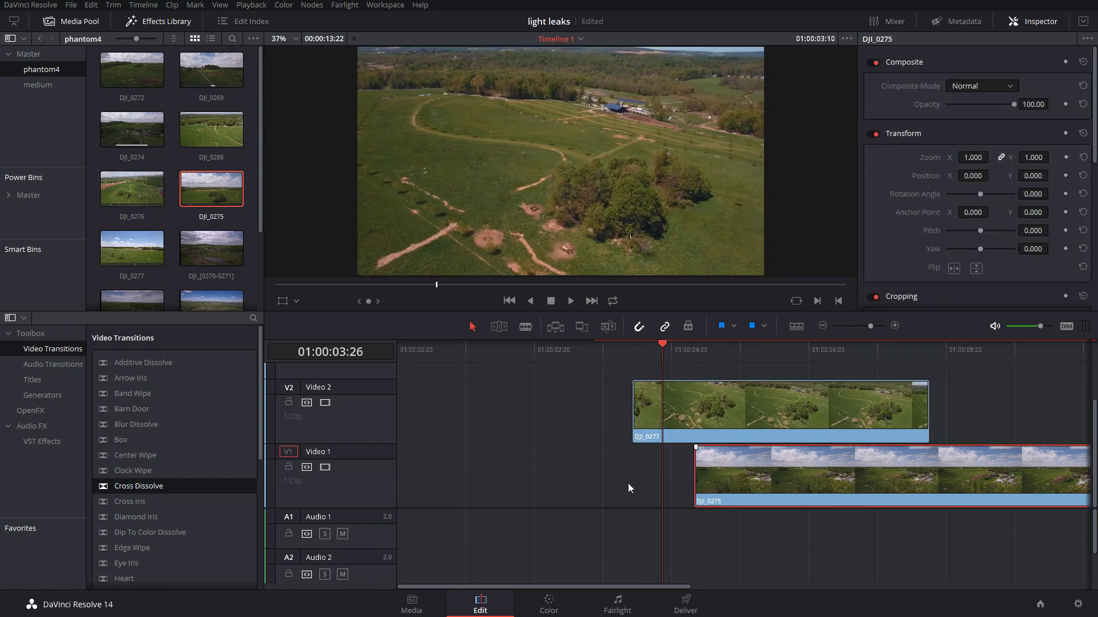
key(Delete)
click(804, 476)
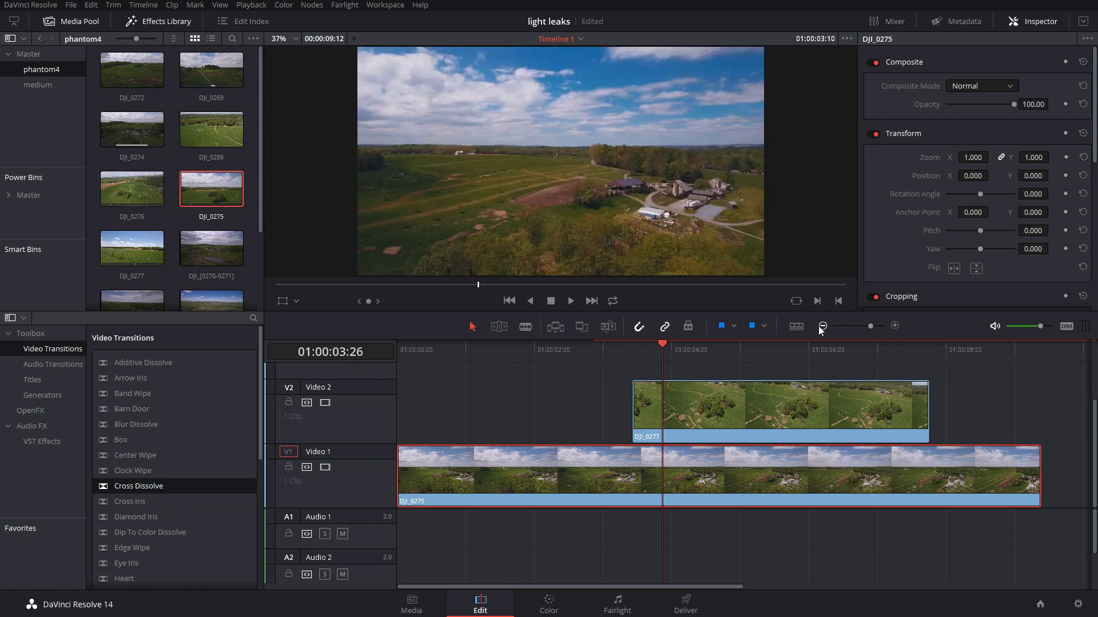
key(ctrl+minus)
- Place DJI_0277 on Video 1 right after DJI_0275 and play back the new order
drag(643, 407, 820, 486)
drag(625, 352, 616, 362)
key(space)
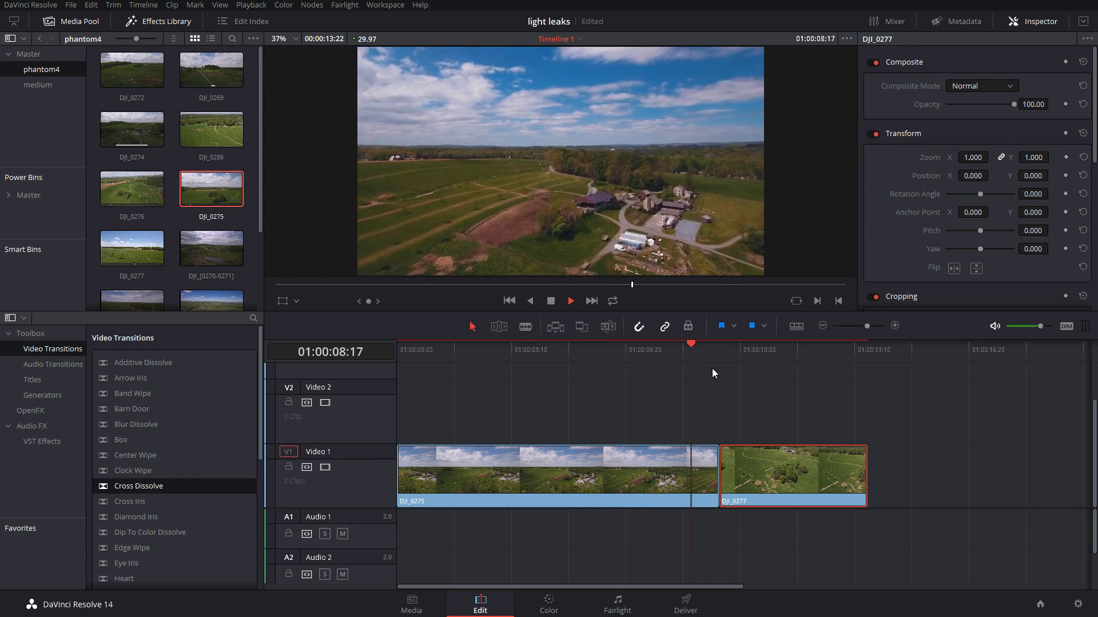
key(space)
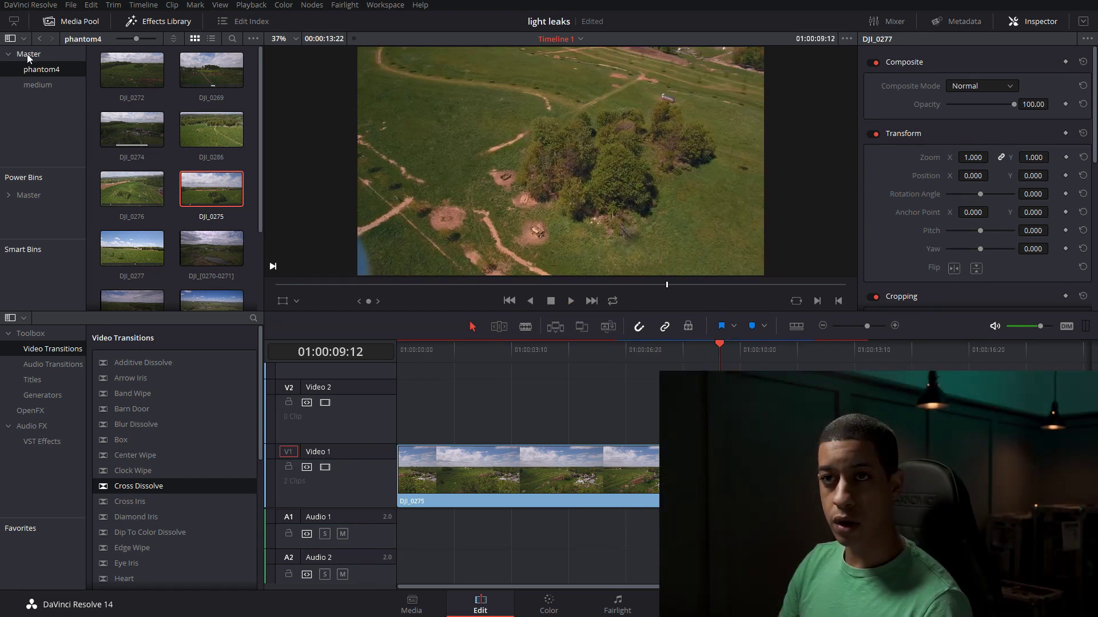
click(27, 54)
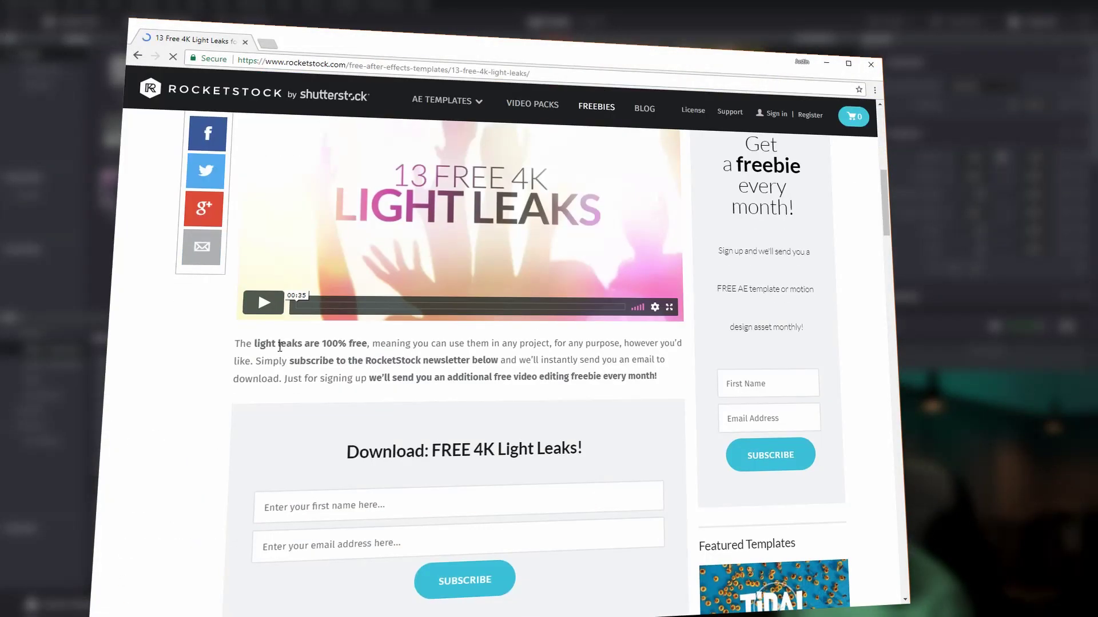
- Preview the RocketStock and Shutterstock light-leak clips, then minimize Chrome
click(264, 303)
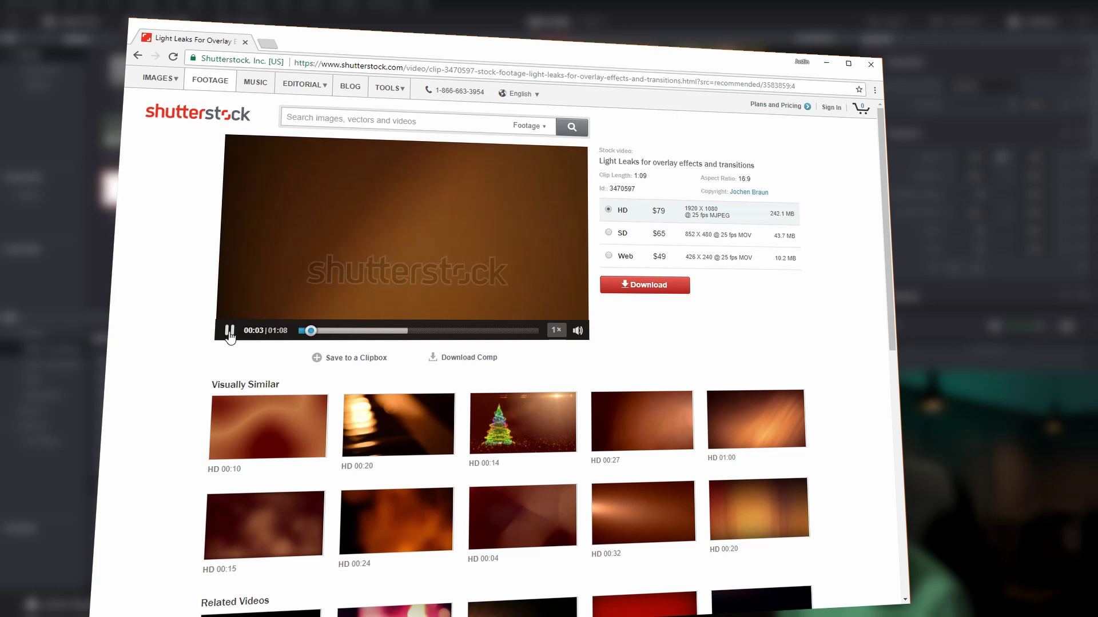
click(229, 331)
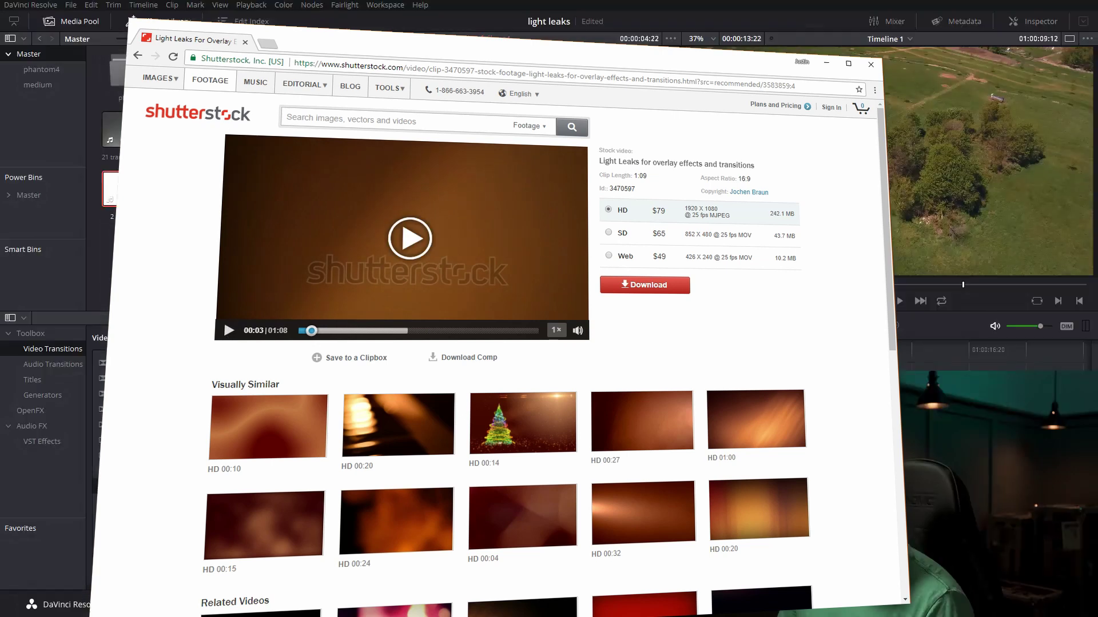
click(825, 64)
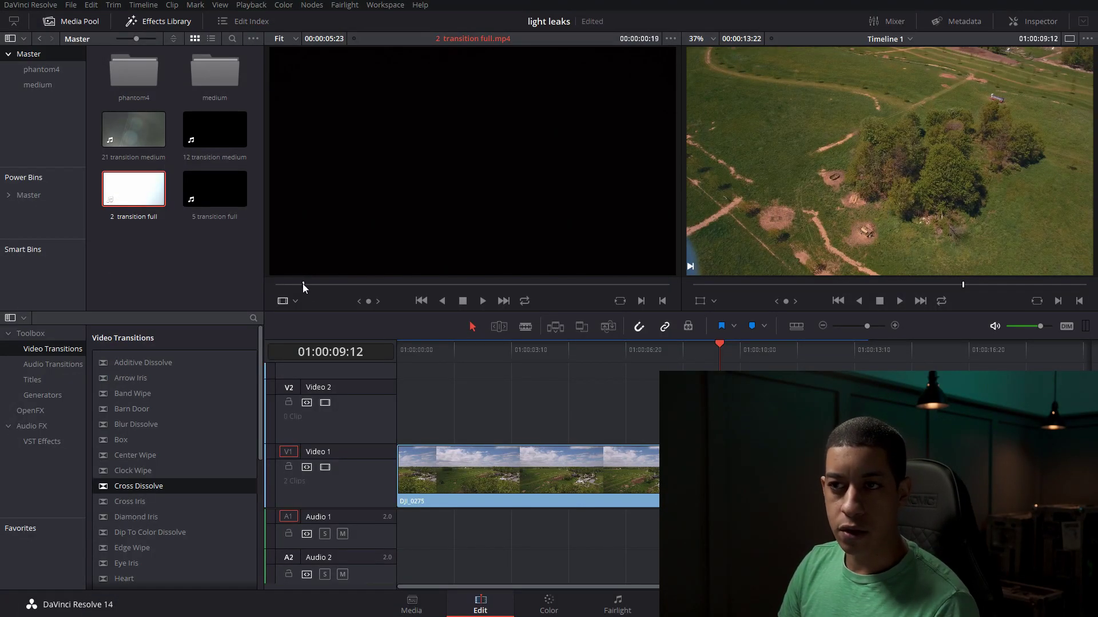
- Scrub '2 transition full' to its pink glow and drop its video onto V2 over the cut
drag(303, 287, 326, 285)
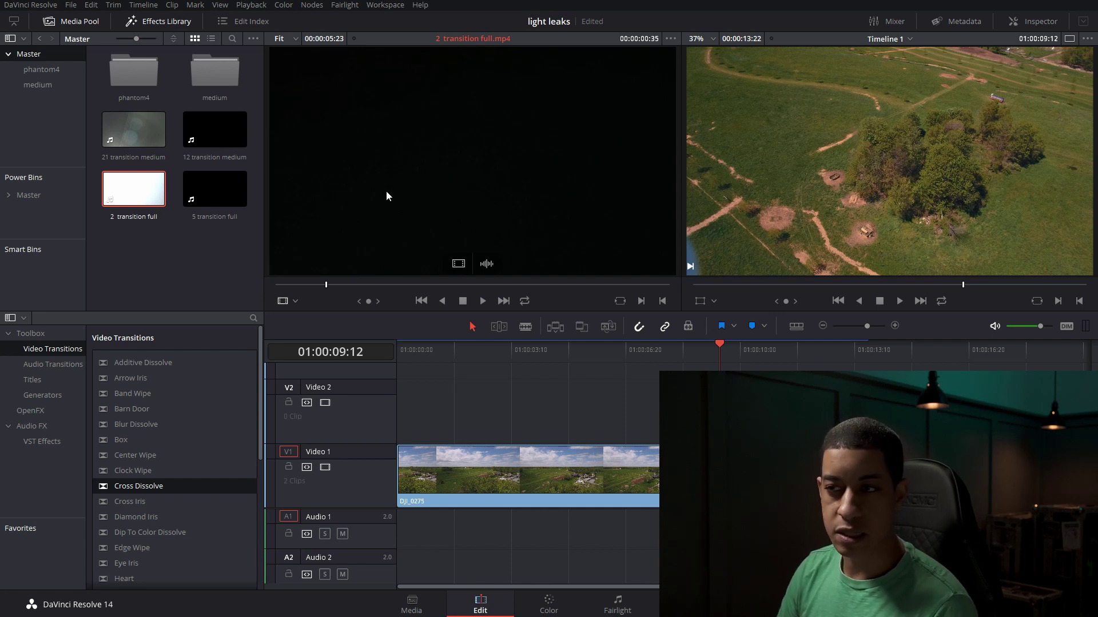
drag(360, 284, 390, 286)
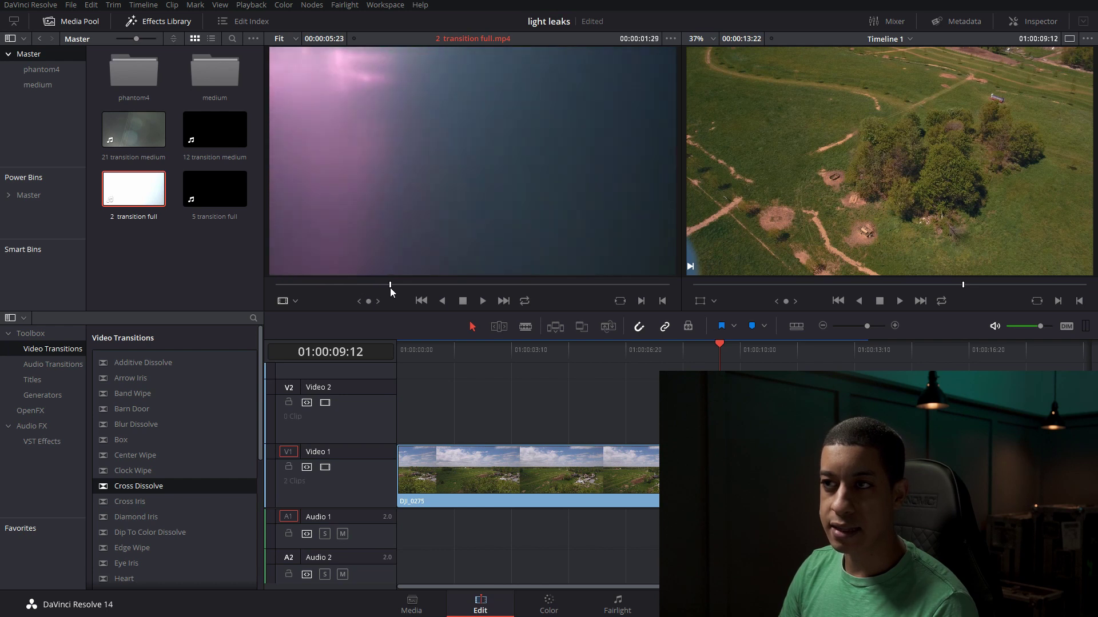
mouse_move(474, 132)
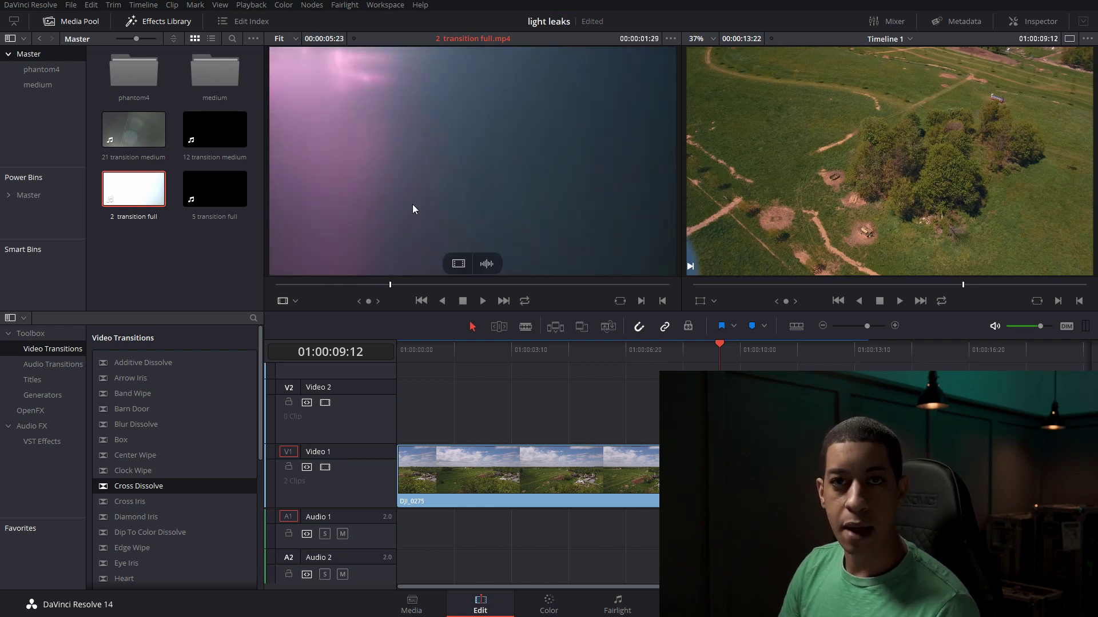
drag(390, 285, 492, 292)
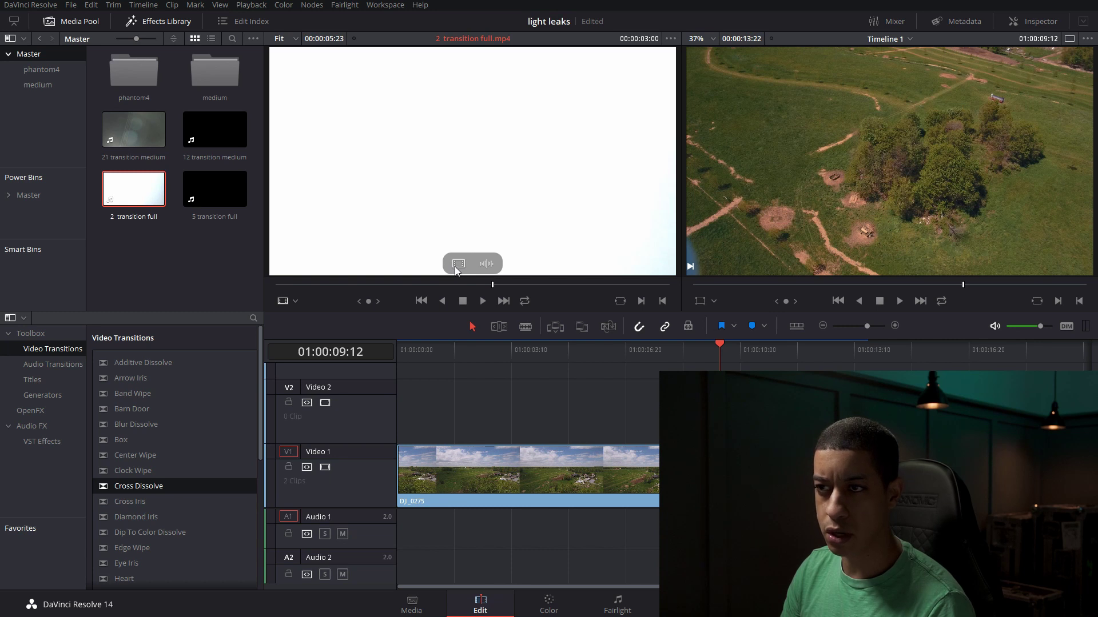
drag(462, 269, 572, 411)
mouse_move(639, 349)
mouse_down()
mouse_move(612, 346)
mouse_move(651, 358)
mouse_up()
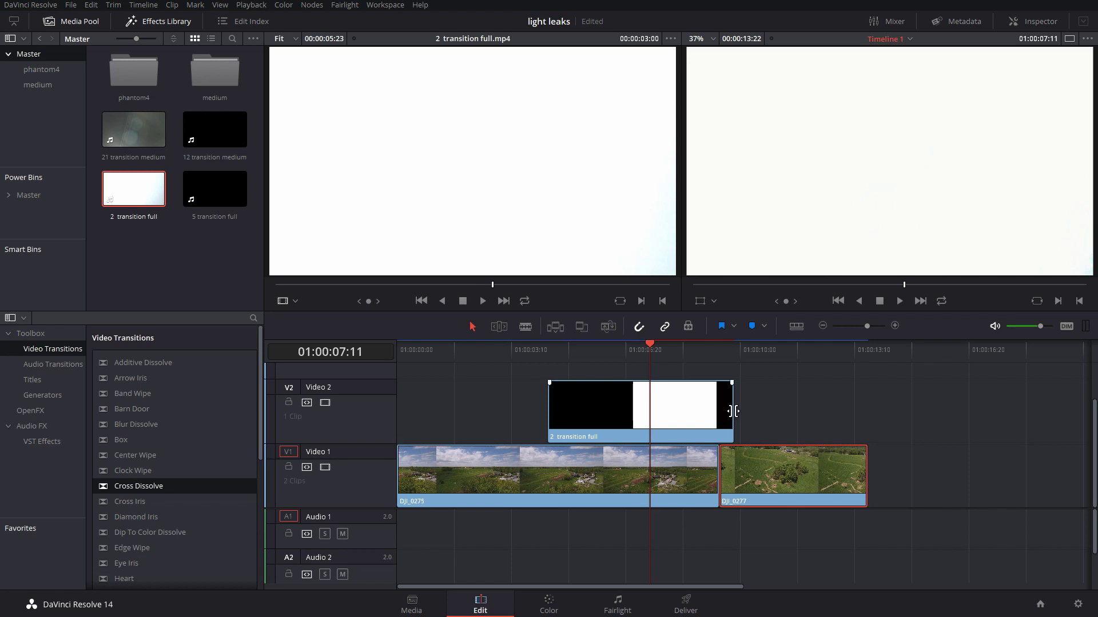
- Trim the V2 light leak's end back to the playhead
click(734, 411)
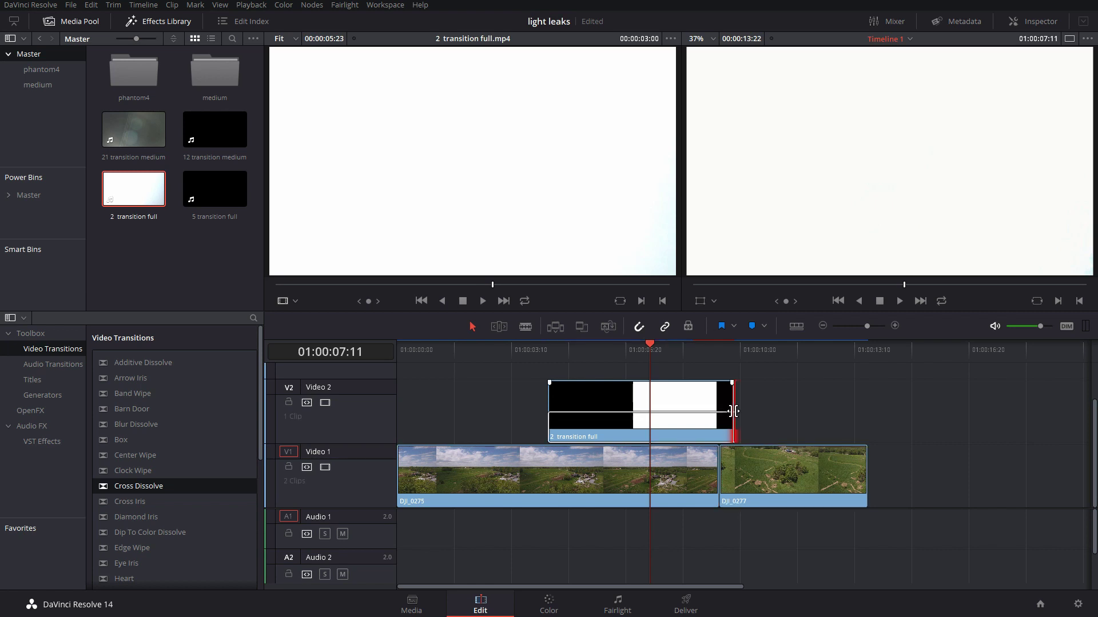
drag(733, 411, 650, 411)
mouse_move(749, 346)
mouse_down()
mouse_move(718, 347)
mouse_move(760, 348)
mouse_up()
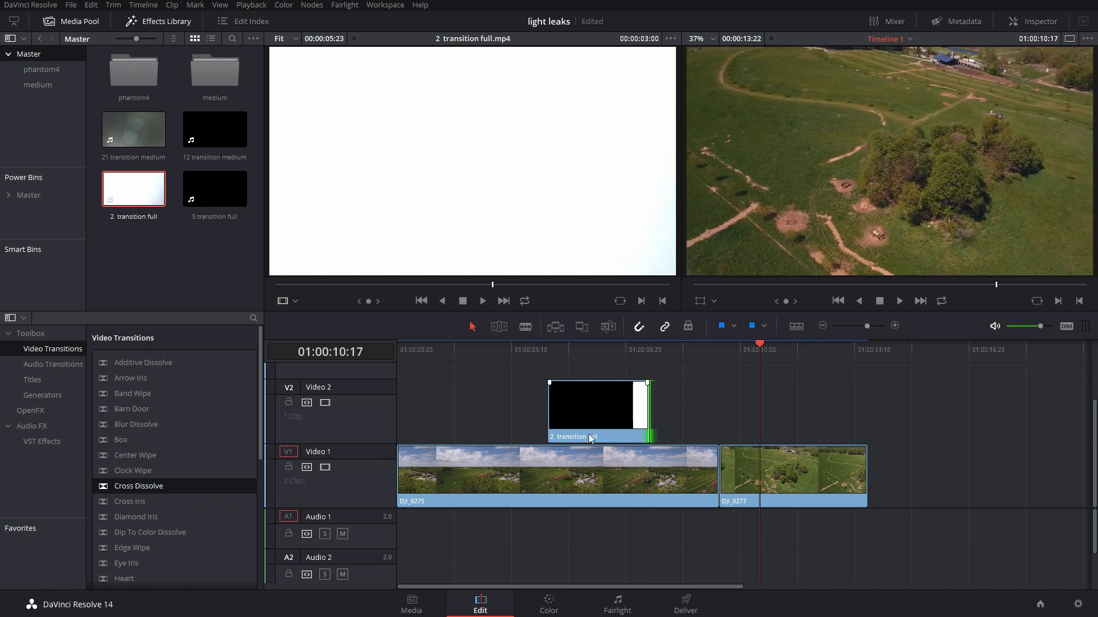
- Shift the light leak past the cut and extend its end into DJI_0277
drag(584, 422, 652, 419)
drag(716, 406, 906, 412)
click(719, 360)
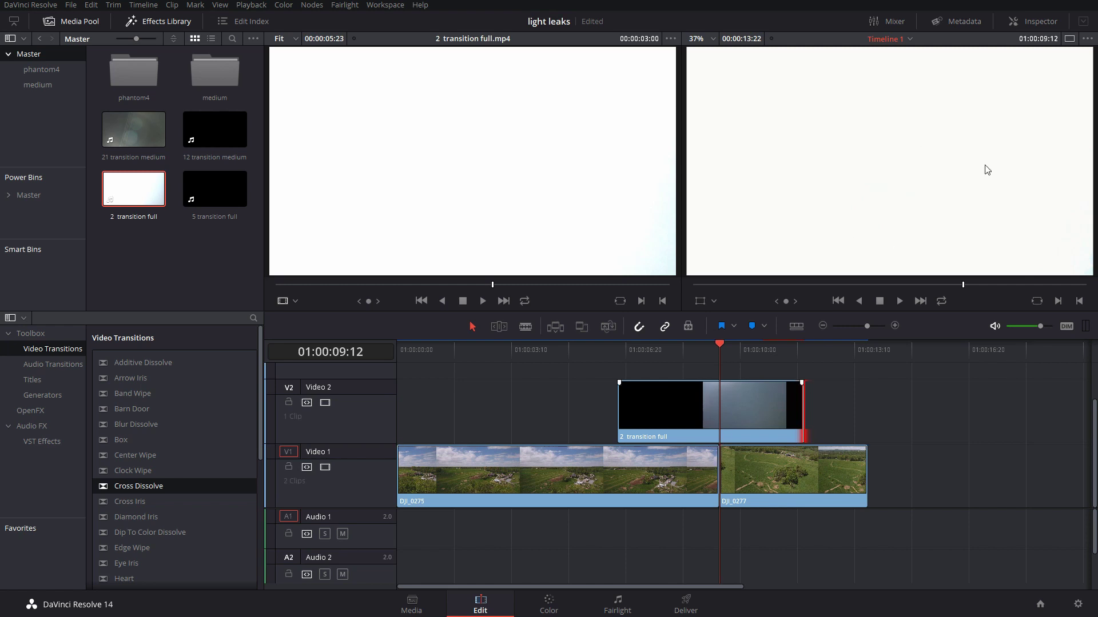
mouse_move(674, 350)
mouse_down()
mouse_move(647, 352)
mouse_move(662, 351)
mouse_up()
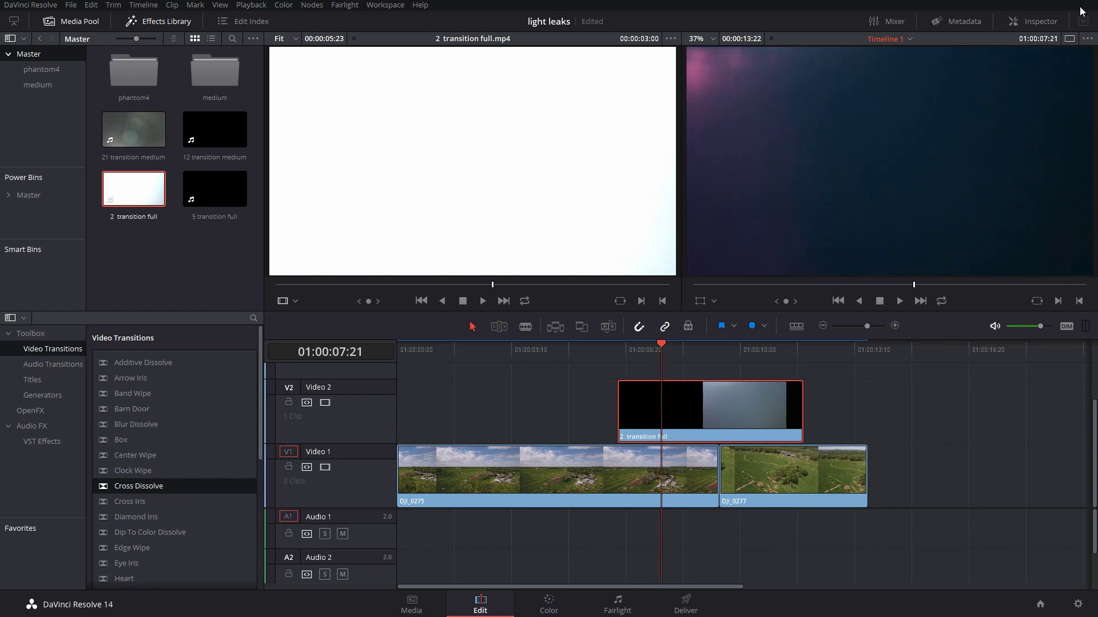
- Set the light-leak clip's Composite Mode to Screen in the Inspector
click(1041, 23)
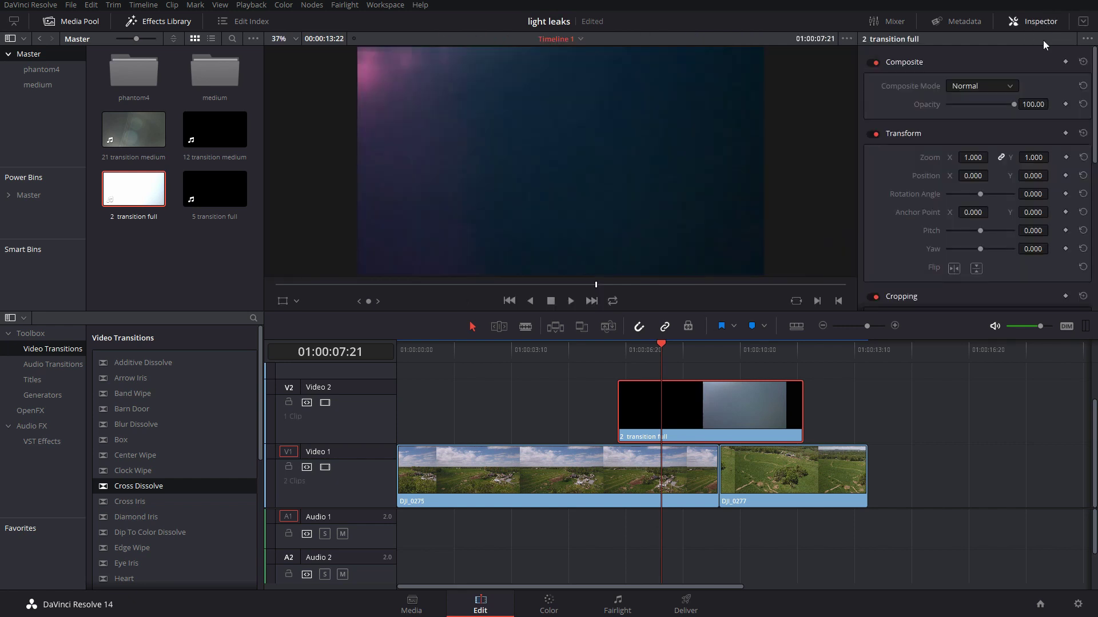
click(988, 85)
click(983, 165)
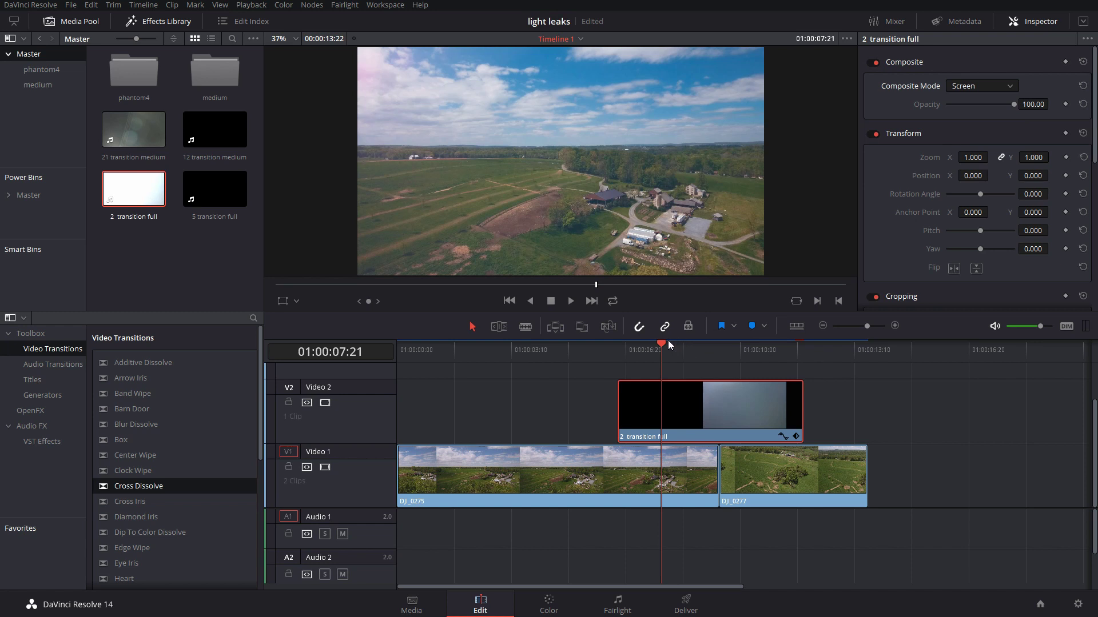
- Toggle Video 2's visibility before the cut to compare with and without the leak
drag(669, 351, 634, 353)
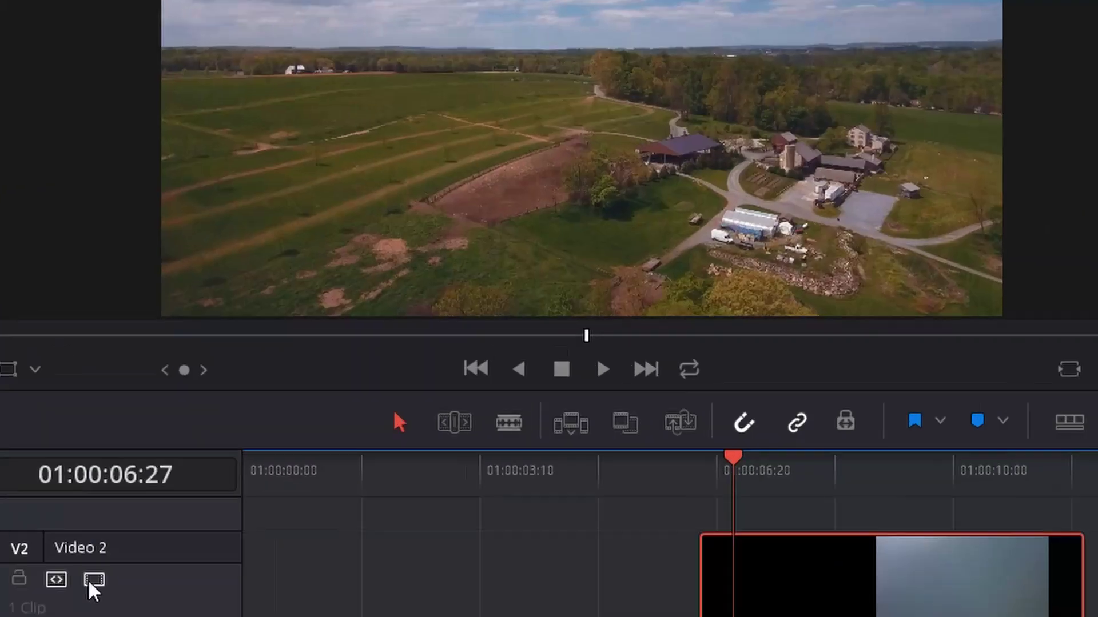
click(325, 404)
click(325, 403)
click(97, 580)
click(101, 580)
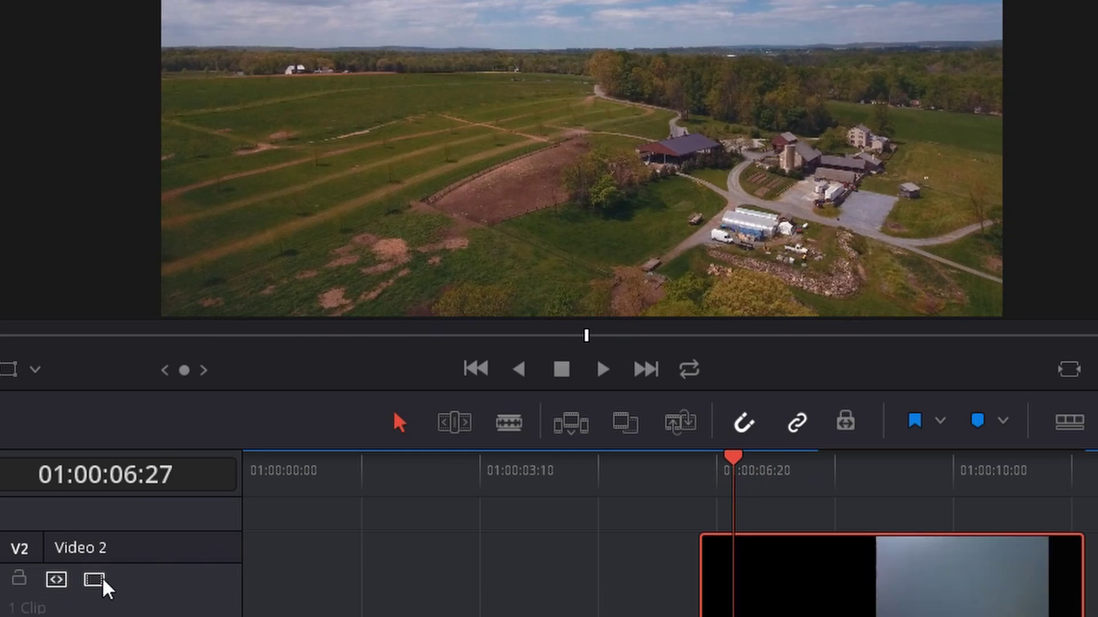
- On the Color page, push the Offset wheel toward blue, then reset it to neutral
click(549, 602)
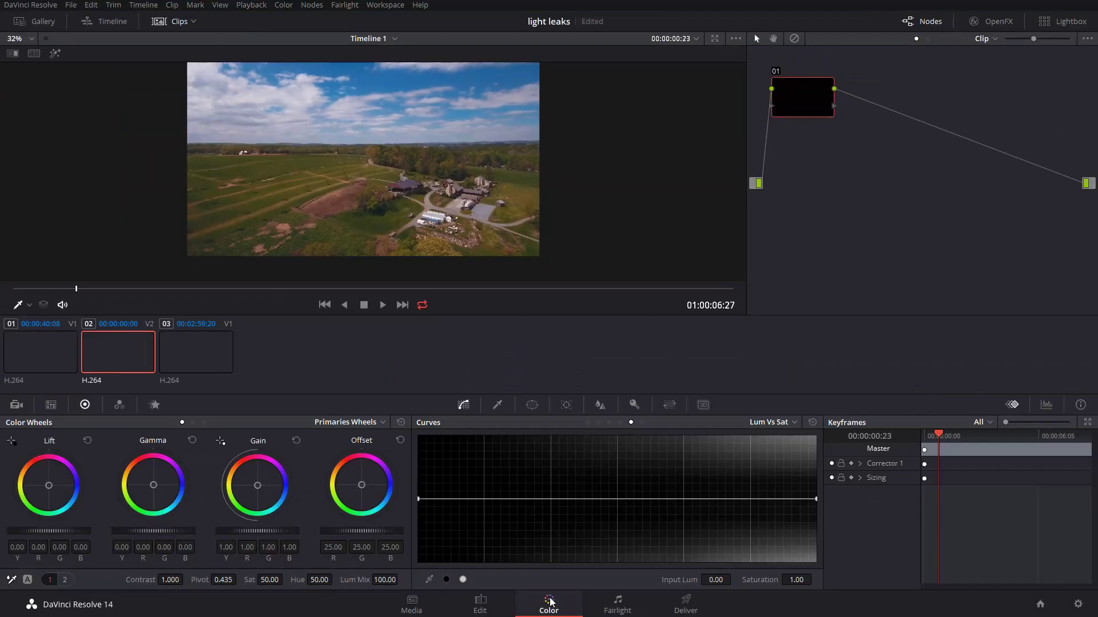
drag(798, 100, 825, 130)
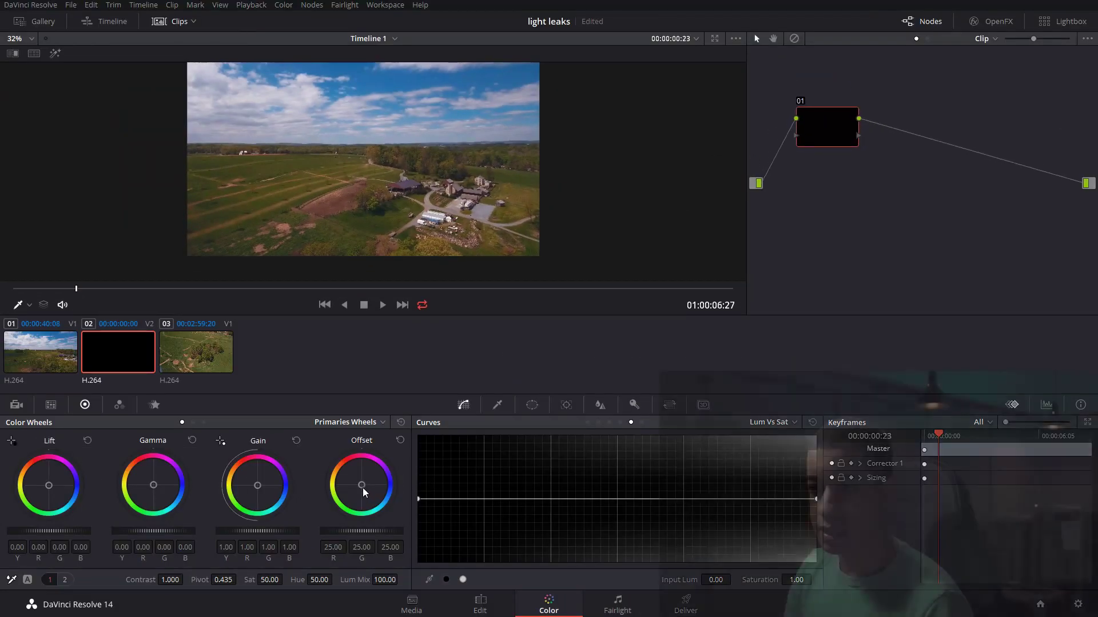
drag(362, 485, 392, 484)
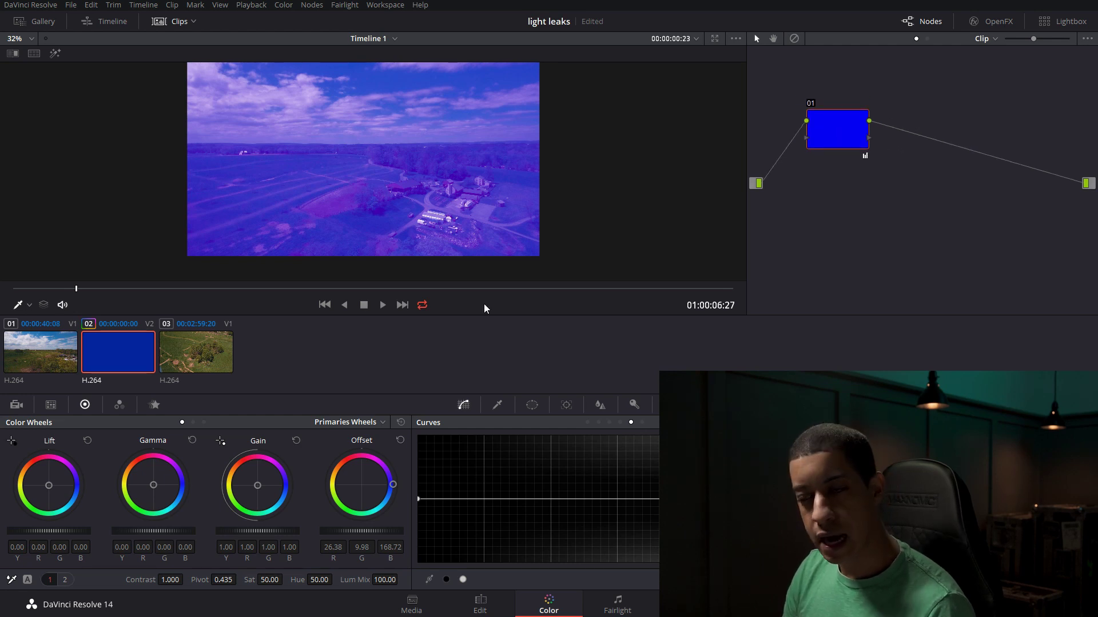
click(400, 442)
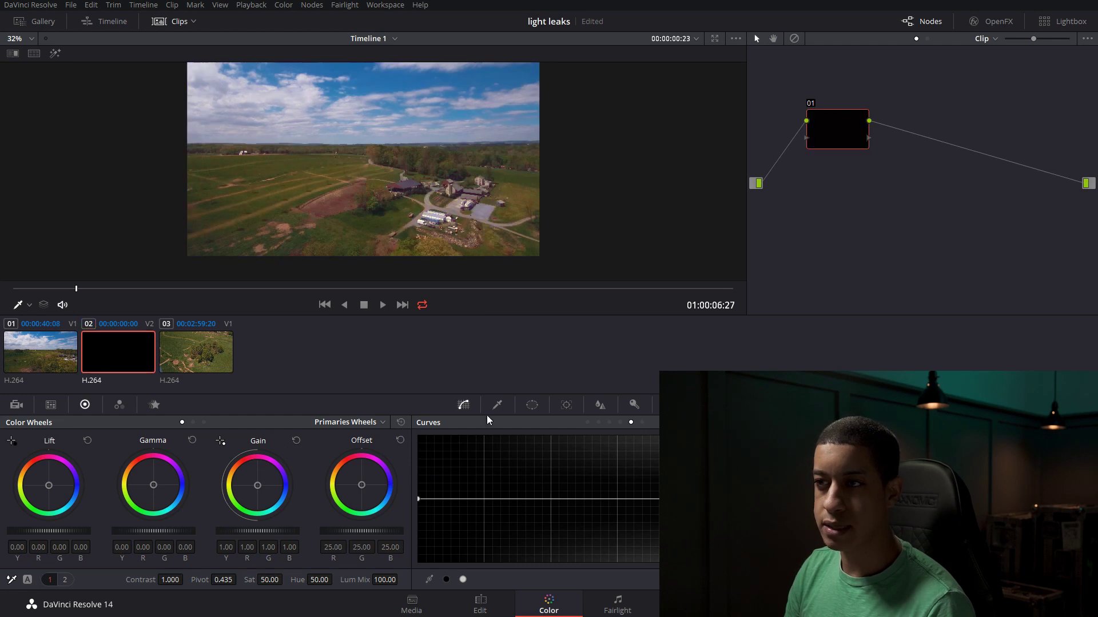
- Add '2 transition full' as an external matte node and arrange it below node 01
drag(833, 127, 828, 138)
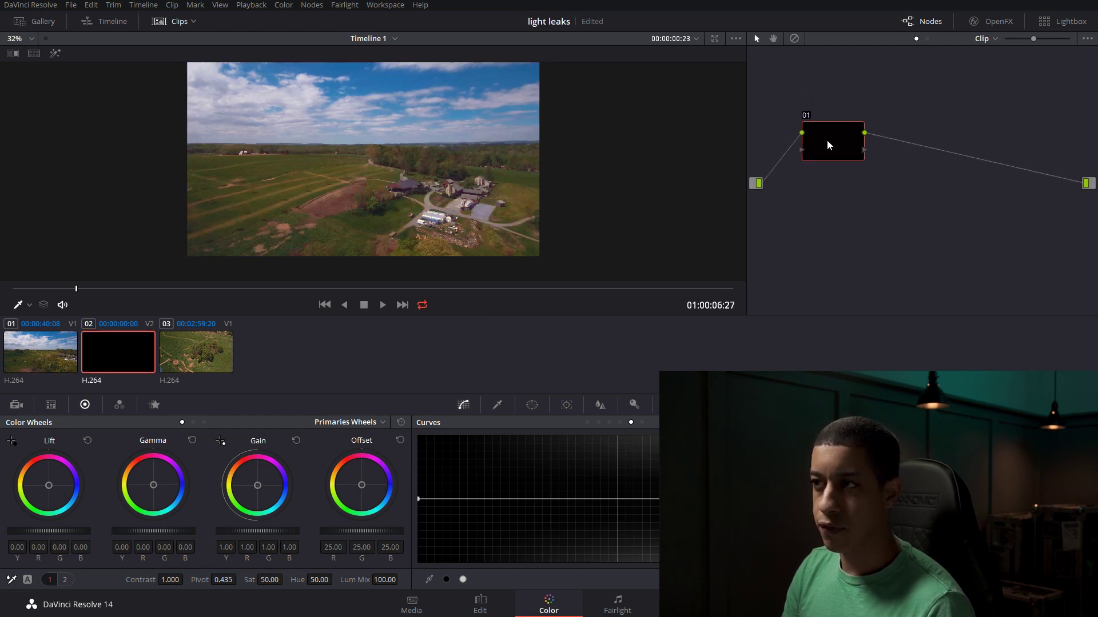
right_click(828, 139)
mouse_move(897, 350)
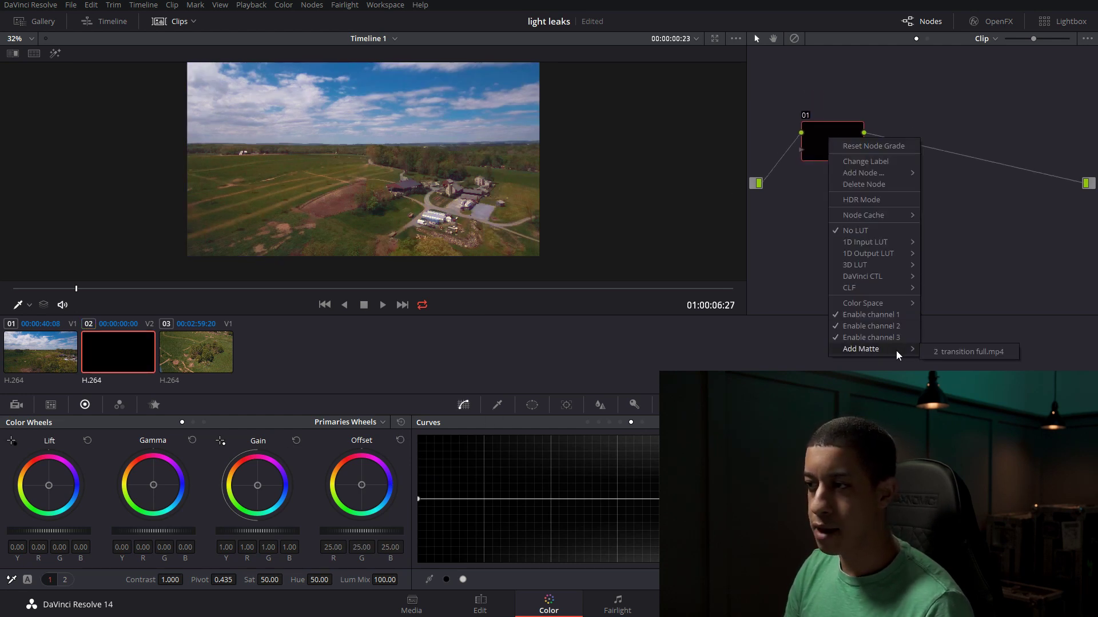
click(967, 353)
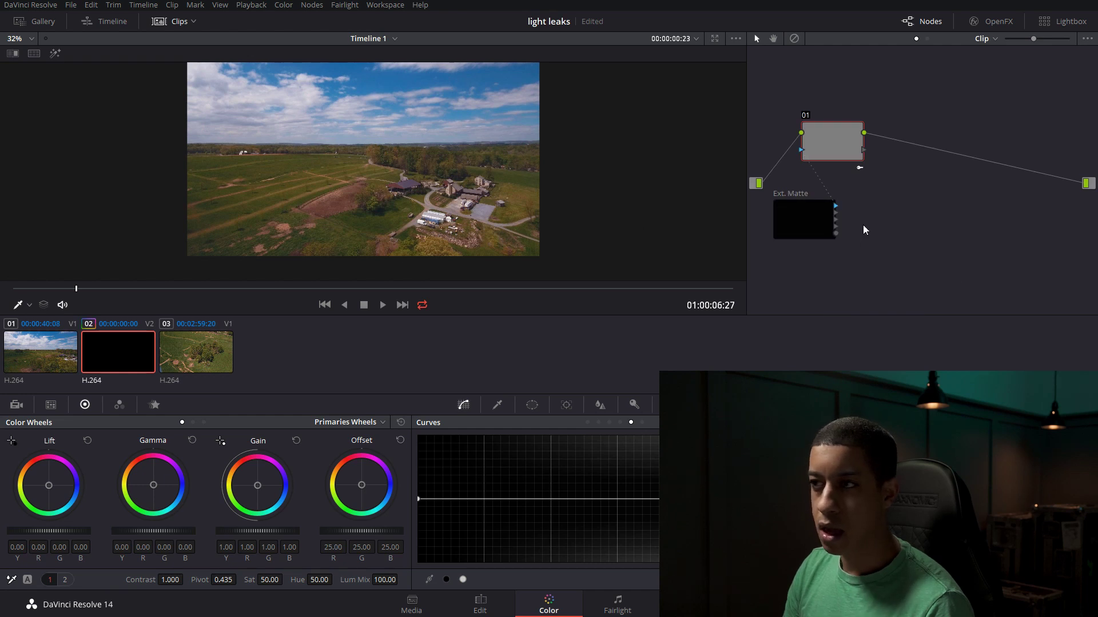
drag(807, 226, 850, 257)
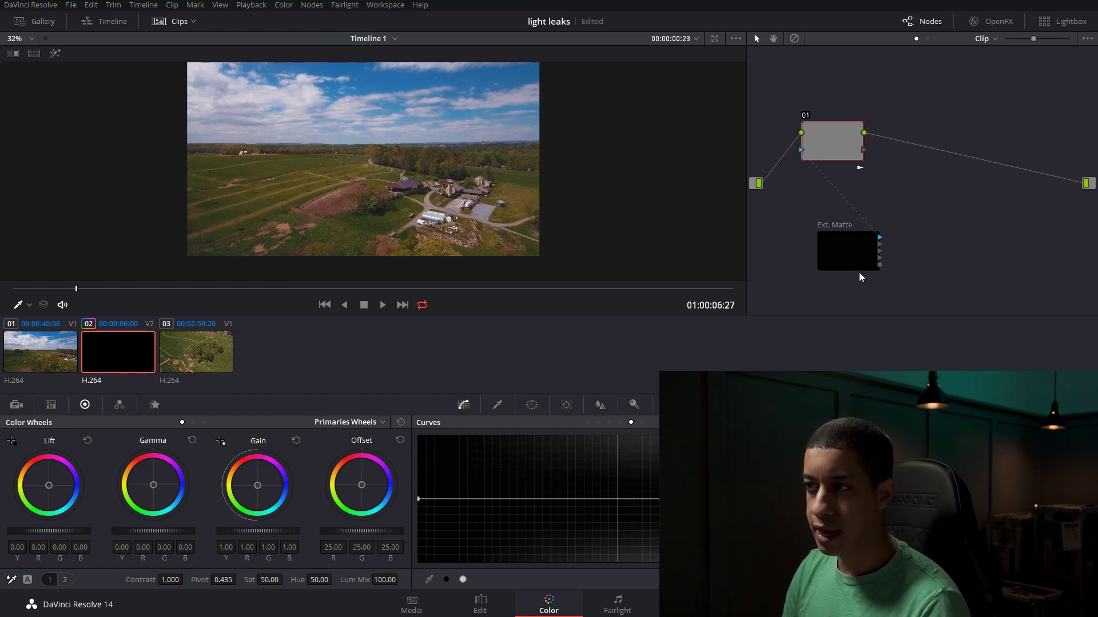
drag(857, 266, 869, 194)
click(873, 203)
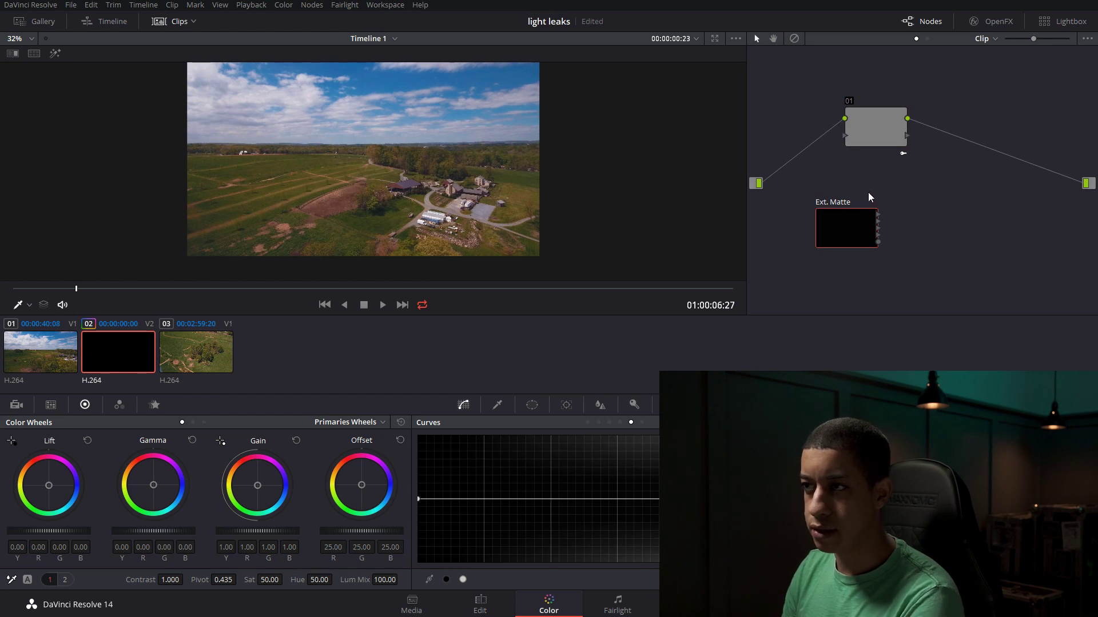
- Add an alpha output and connect the Ext. Matte node to it
right_click(972, 230)
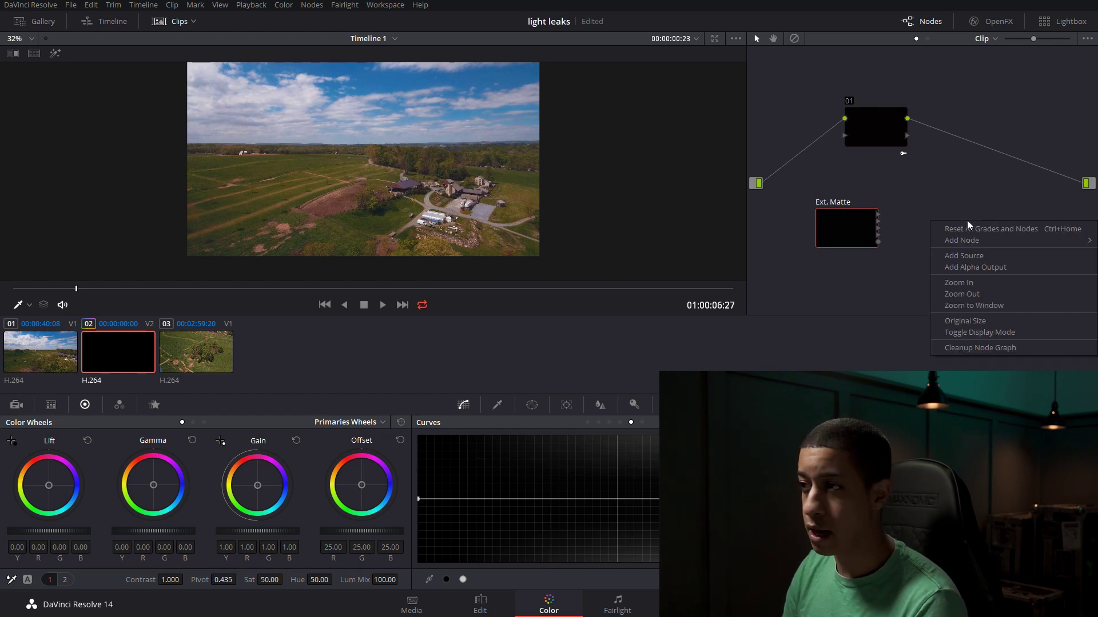
click(970, 268)
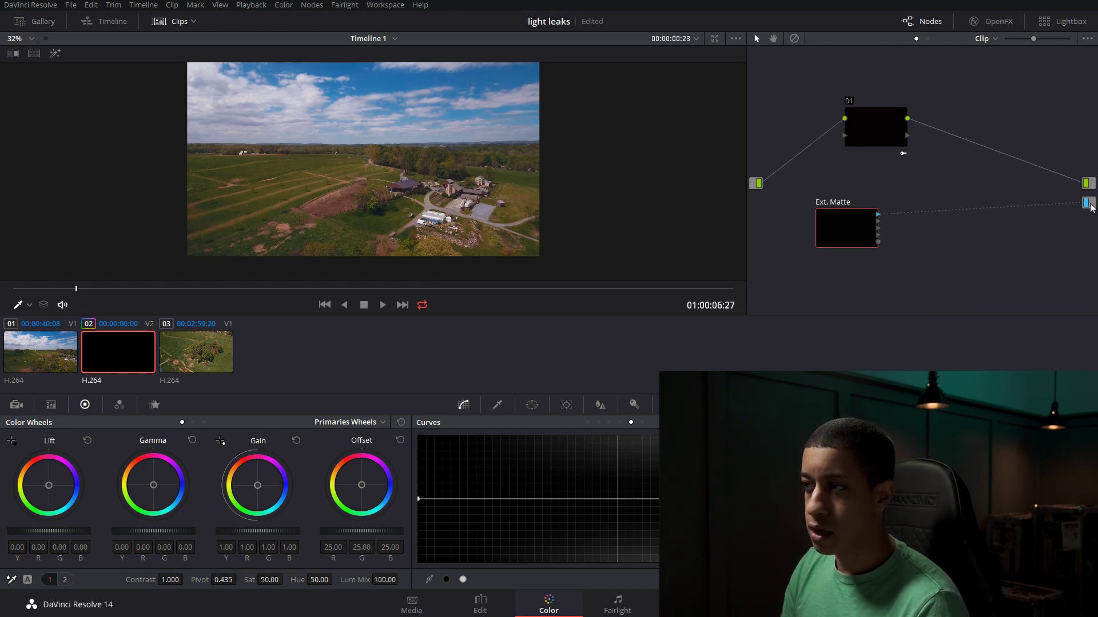
drag(819, 244, 979, 273)
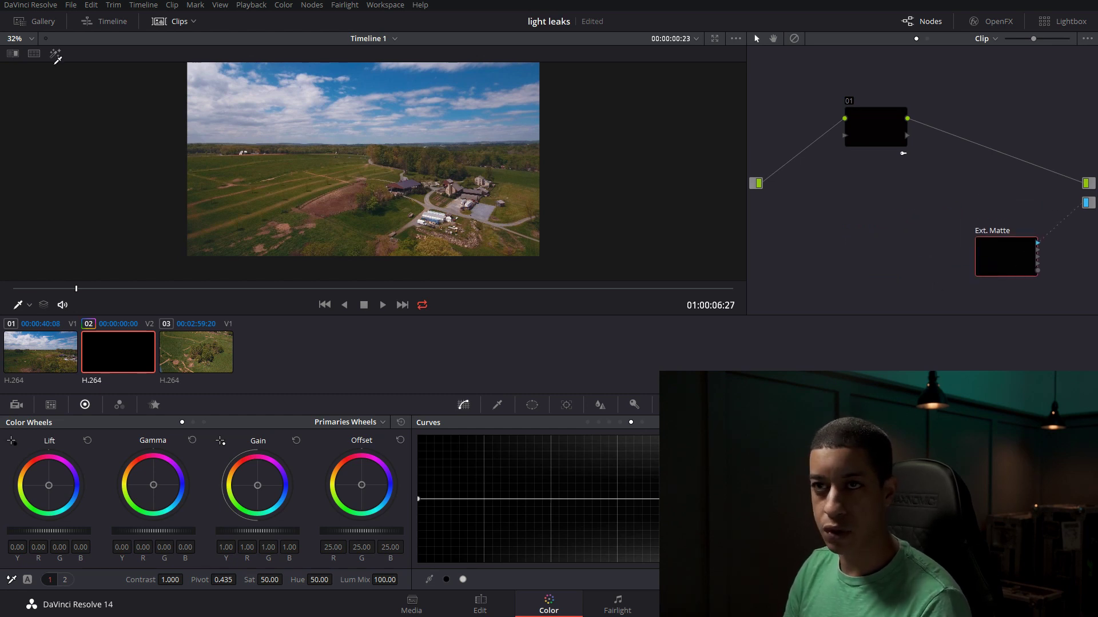
click(55, 53)
drag(76, 289, 213, 289)
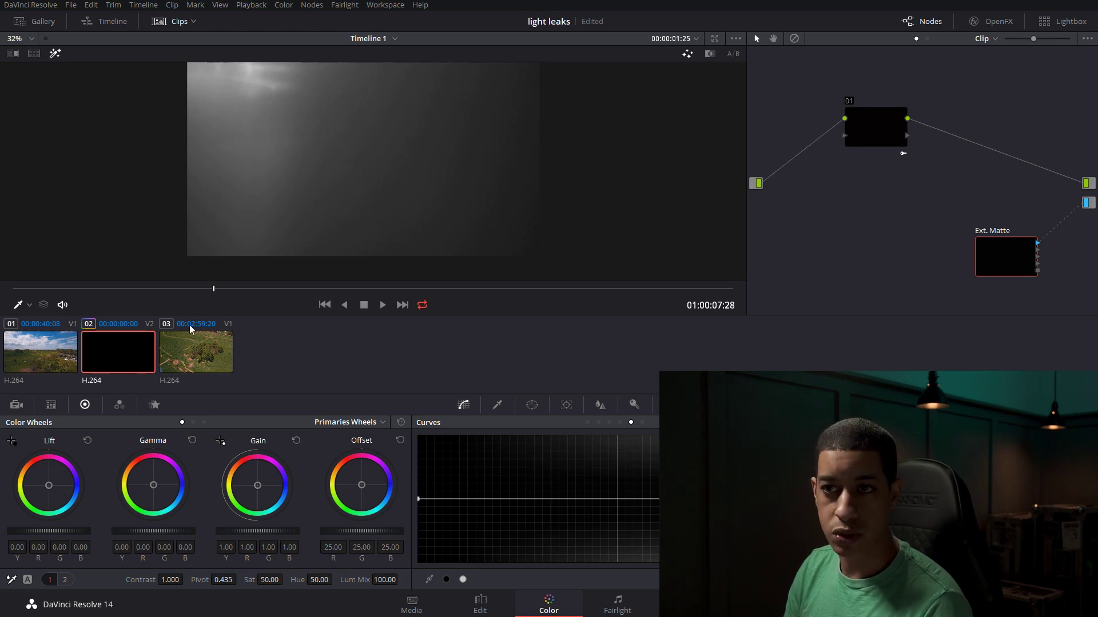
drag(211, 289, 125, 288)
click(865, 131)
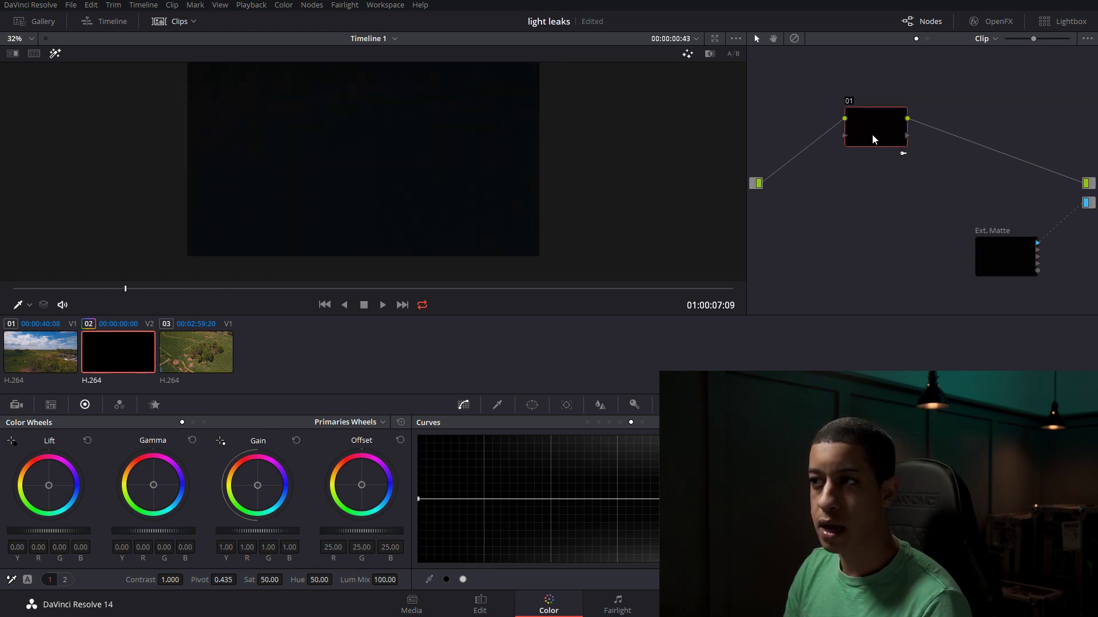
click(55, 53)
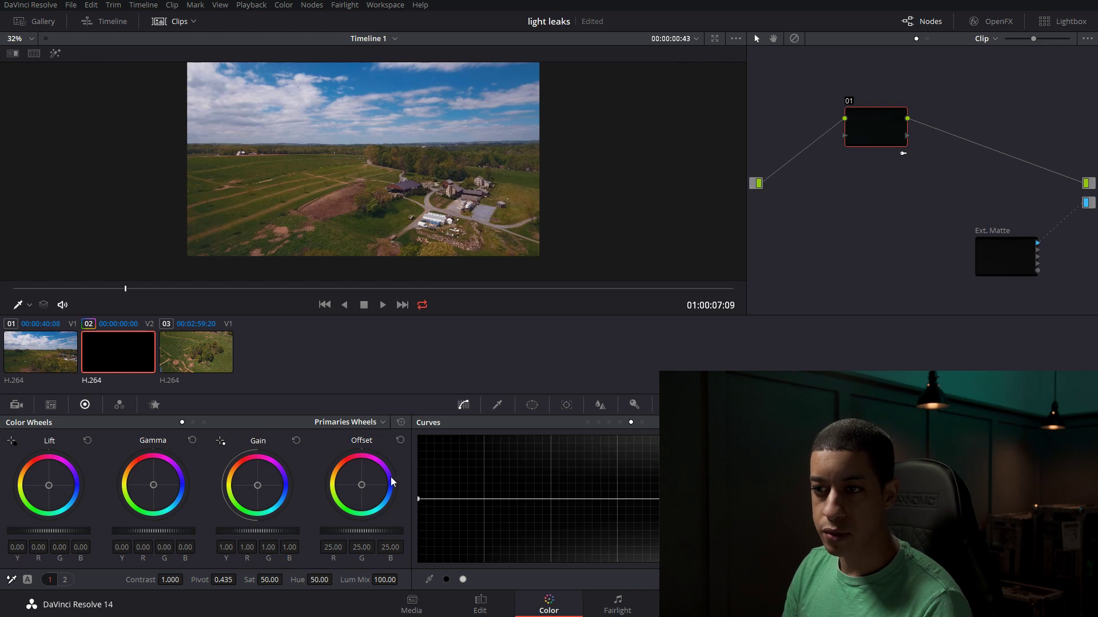
drag(361, 485, 393, 487)
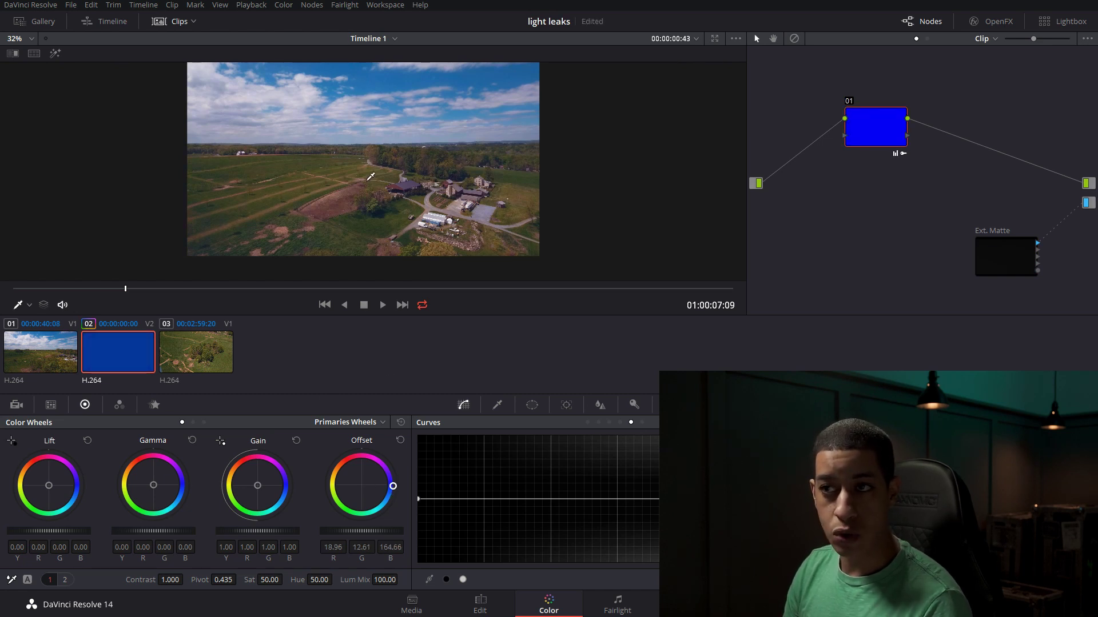
drag(120, 293, 298, 295)
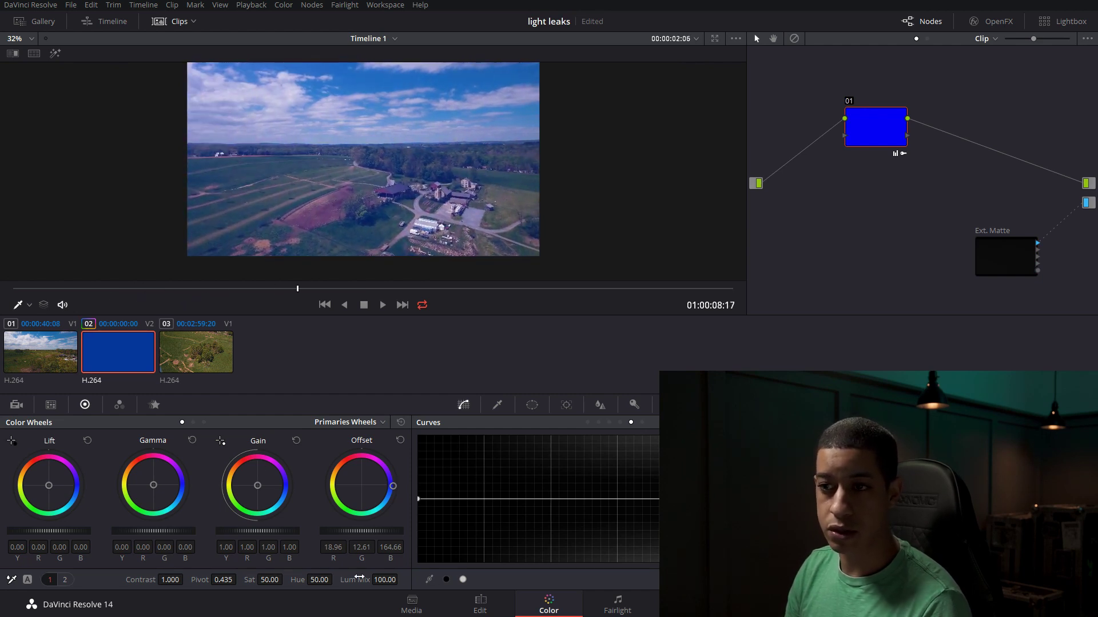
click(399, 440)
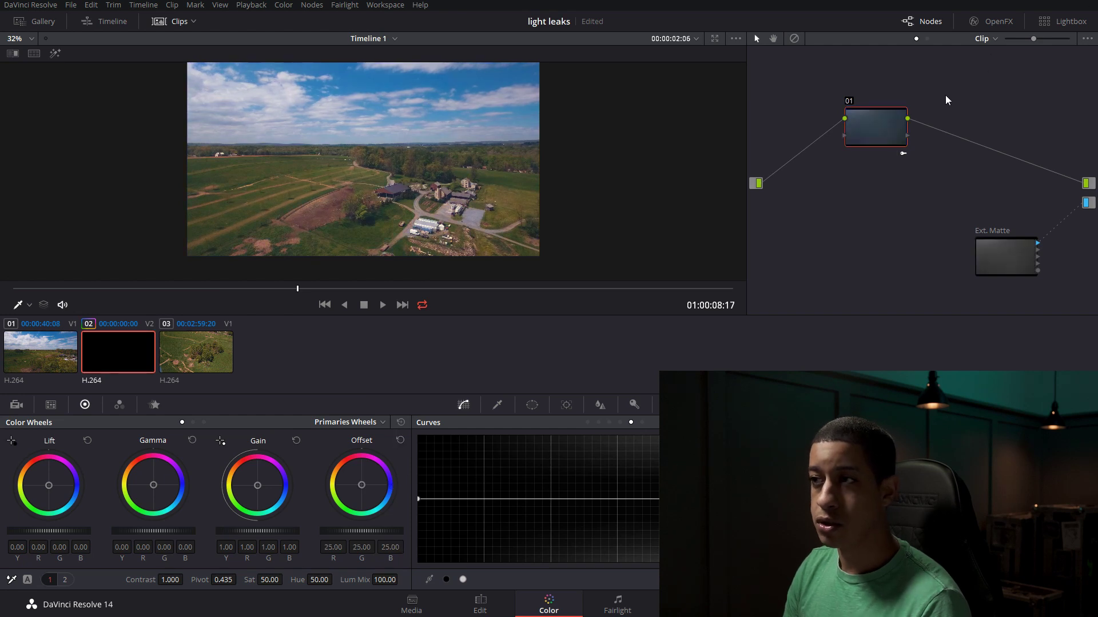
- Push the Gain wheel toward magenta (RGB gain 1.30/0.88/1.29), then return to the Edit page
drag(297, 288, 384, 299)
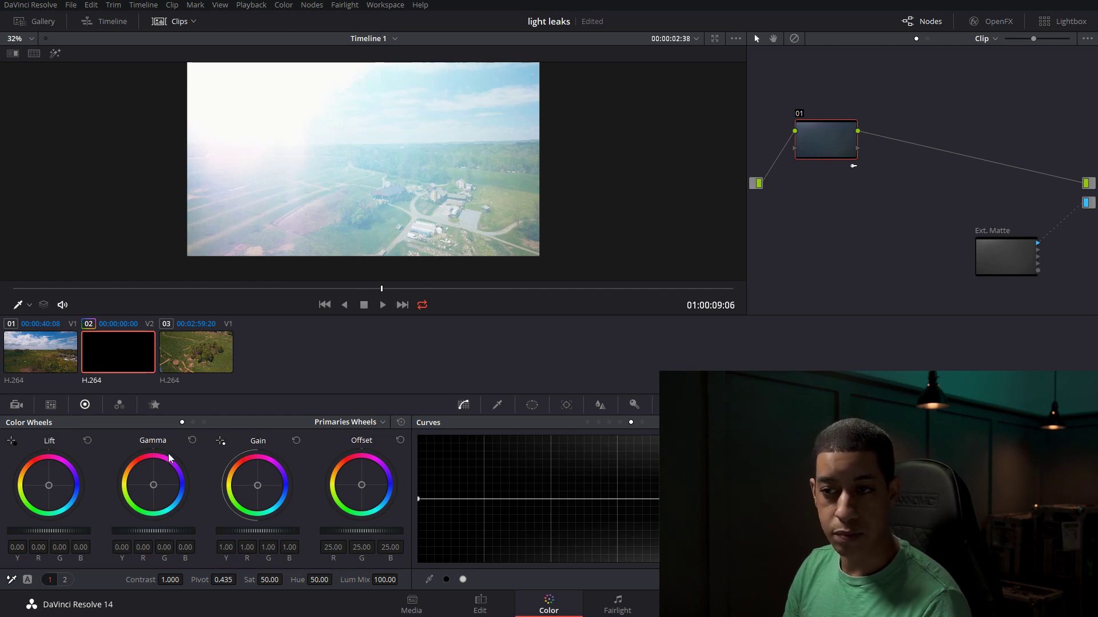
drag(259, 493, 262, 480)
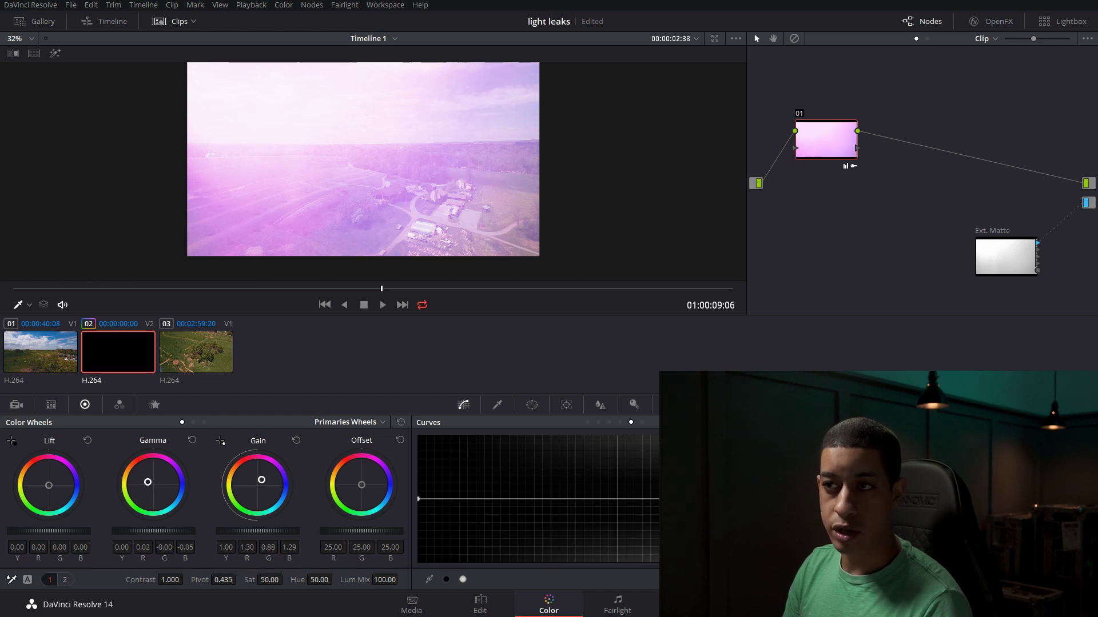
drag(381, 290, 198, 297)
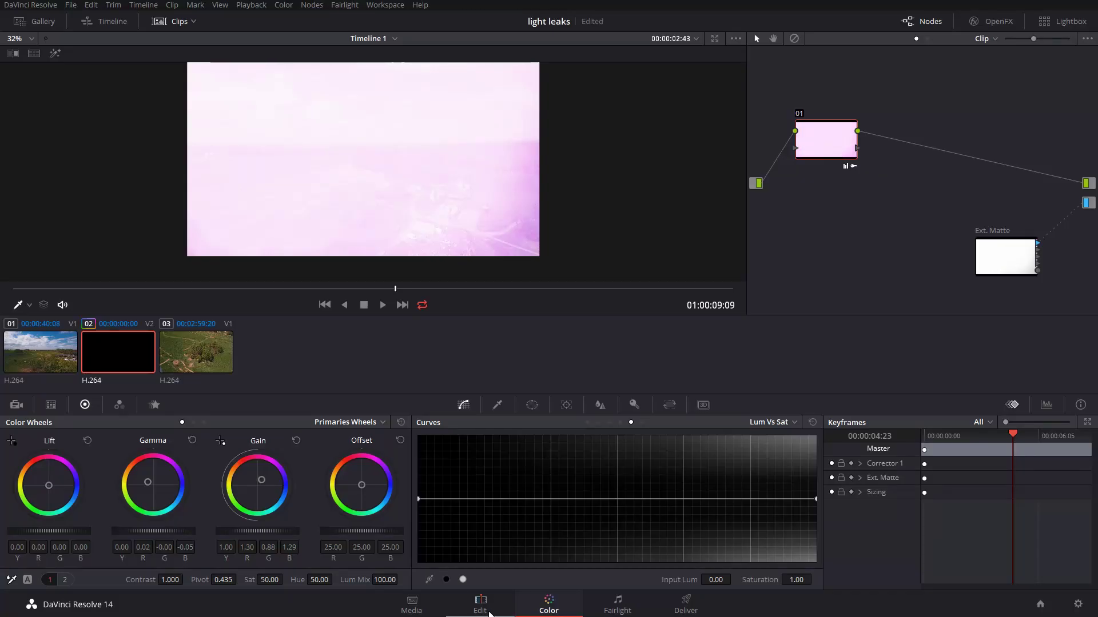
click(480, 606)
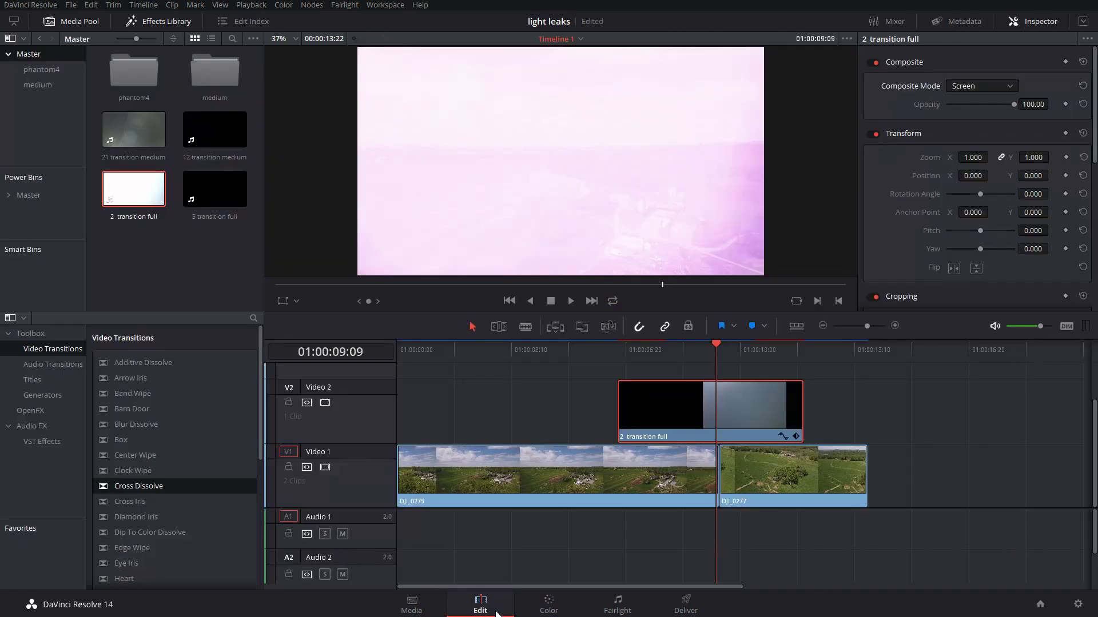
- Zoom in and add a Cross Dissolve at the Video 1 drone-clip cut
click(895, 326)
click(894, 327)
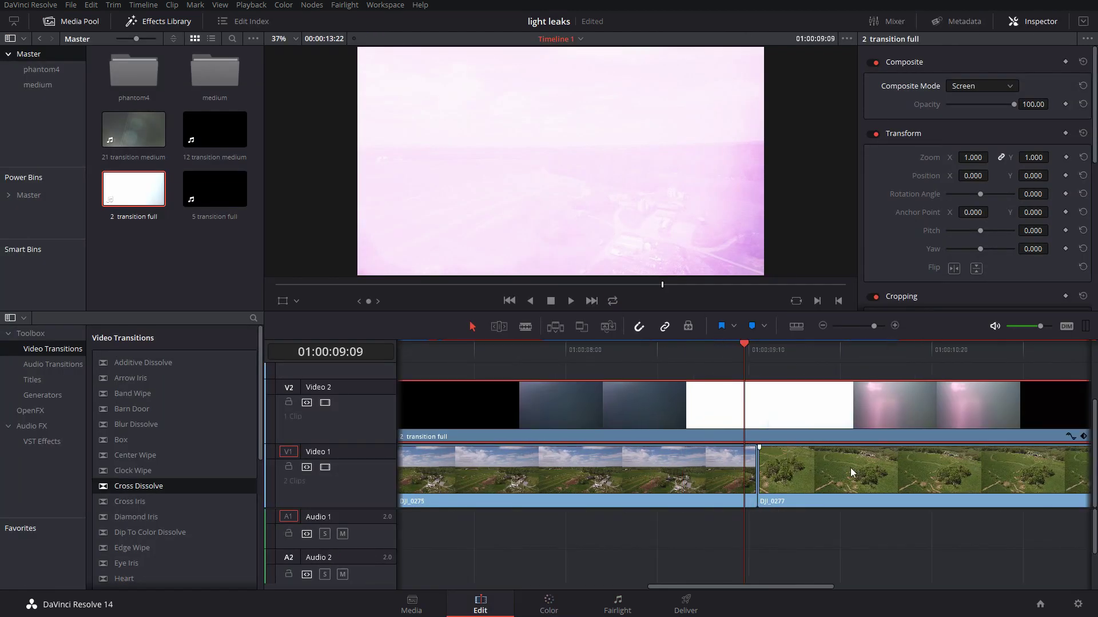
drag(745, 347, 759, 351)
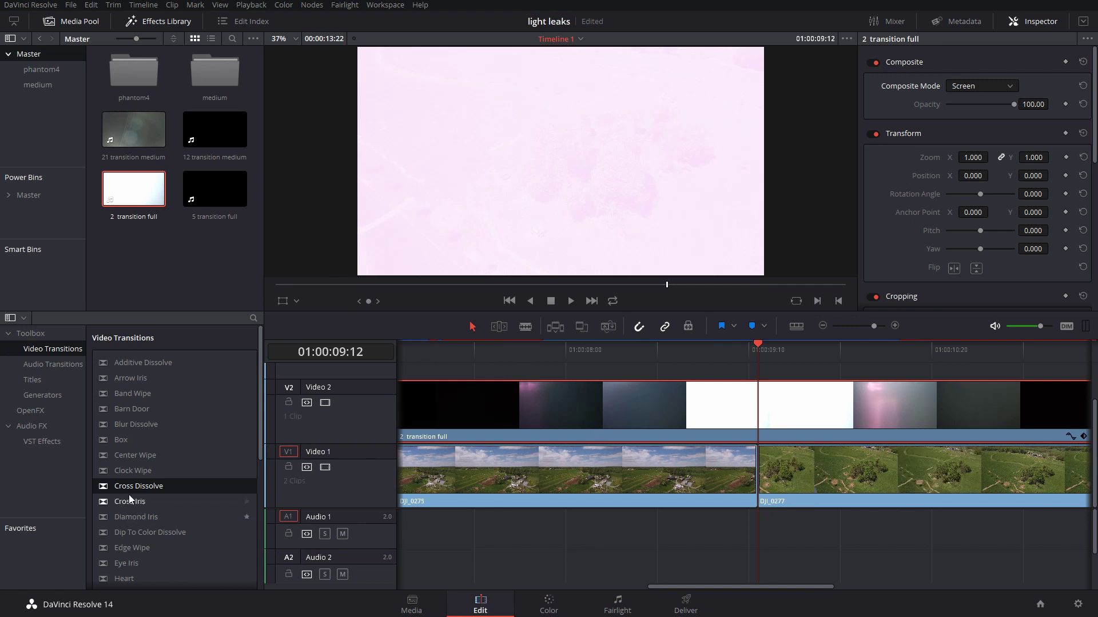
drag(116, 491, 766, 469)
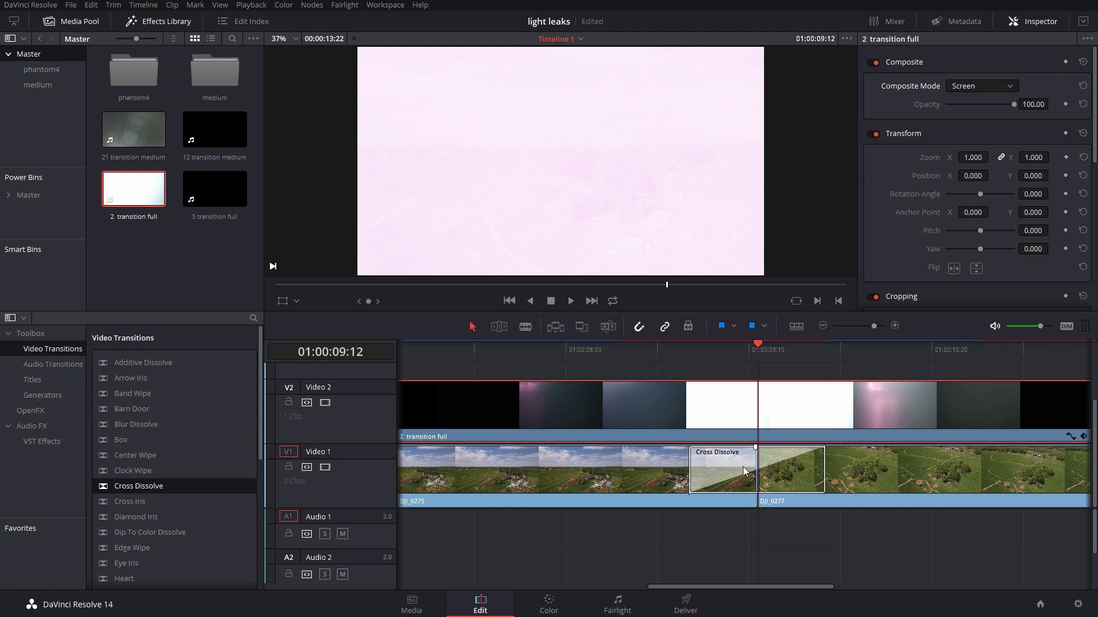
- Set the Cross Dissolve's duration to 4 frames in the Inspector
click(786, 475)
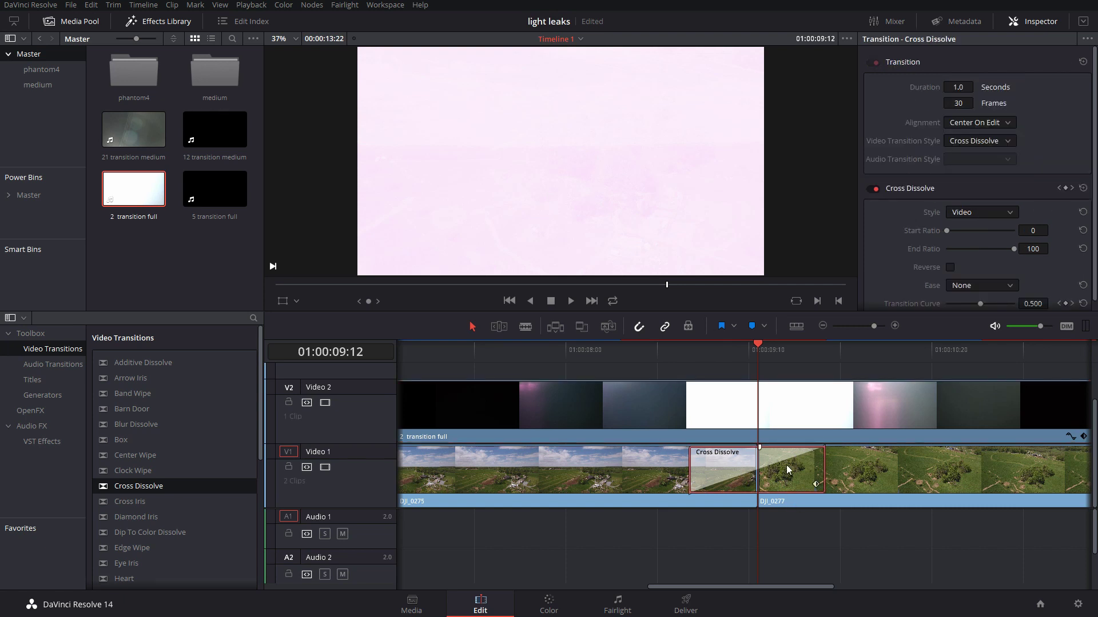
drag(815, 484, 775, 485)
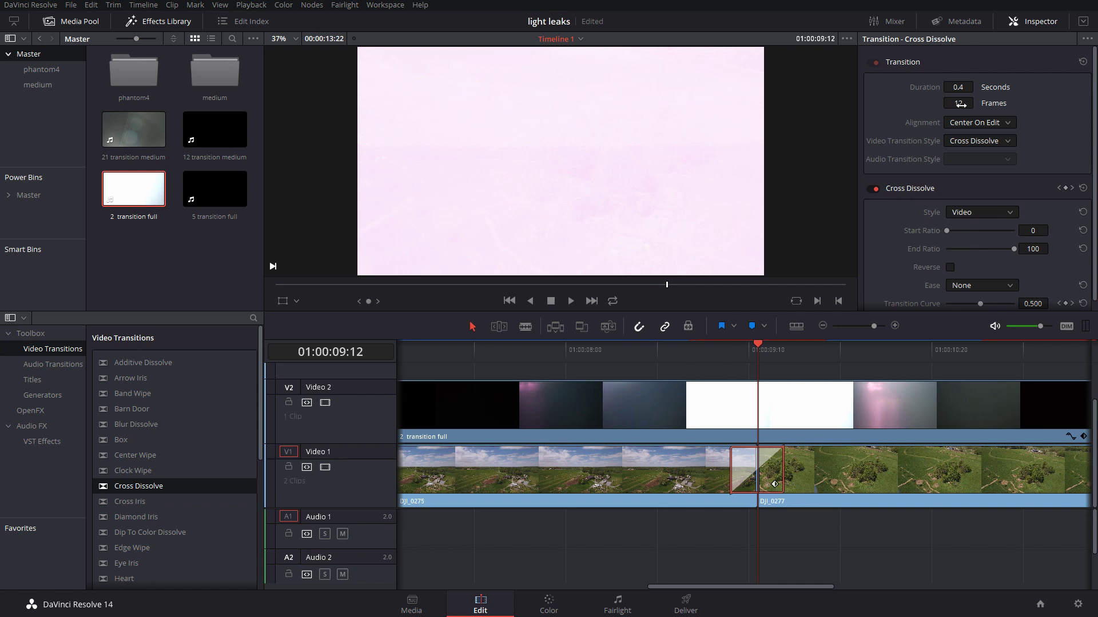
click(961, 104)
text(4)
key(Return)
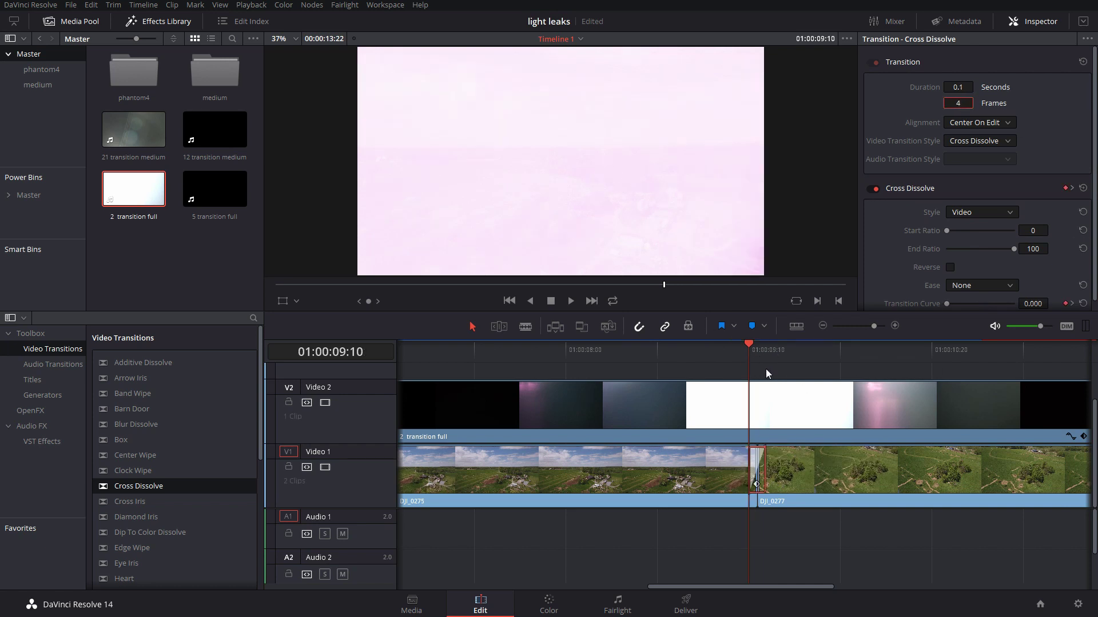
- Preview playback across the transition and zoom the timeline back out
key(Left)
key(Left)
key(Left)
key(Right)
key(Right)
key(Right)
key(Right)
key(Right)
key(Right)
key(Right)
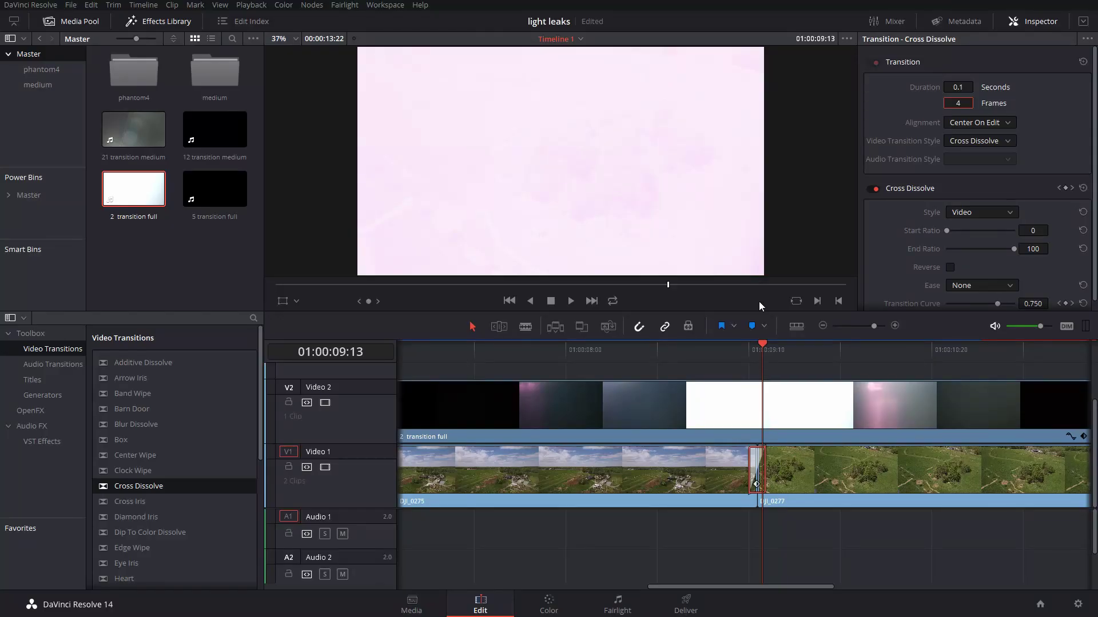
key(Left)
key(Left)
key(Left)
key(Left)
key(Left)
key(Left)
key(Left)
key(Left)
key(Left)
key(Left)
key(Left)
key(Left)
key(Left)
key(Left)
key(Left)
key(Left)
key(Left)
key(Left)
click(823, 325)
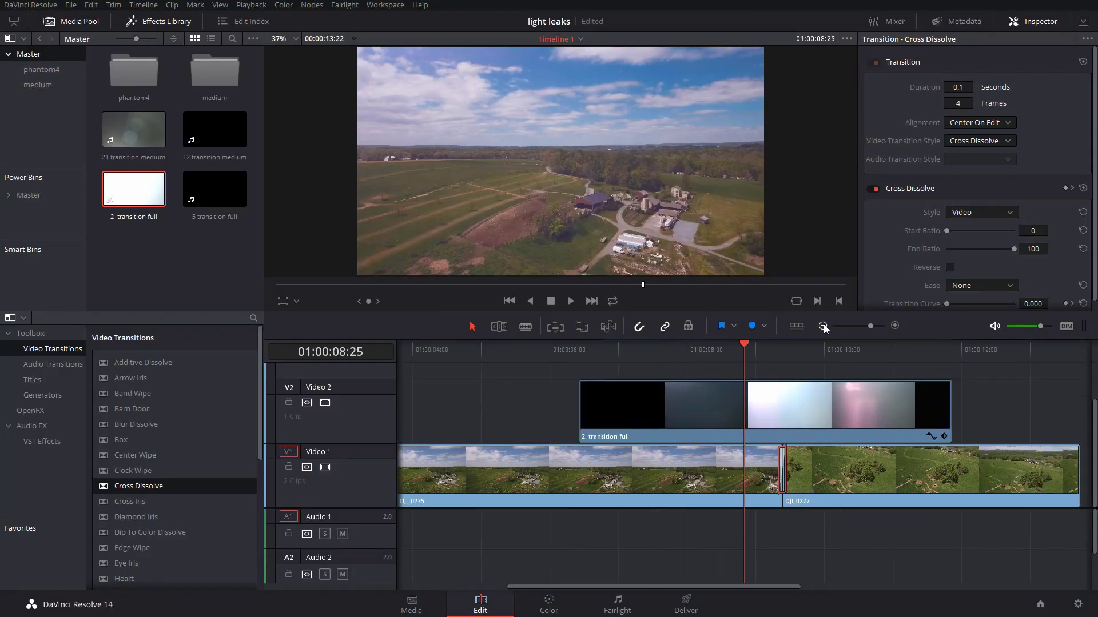
click(823, 326)
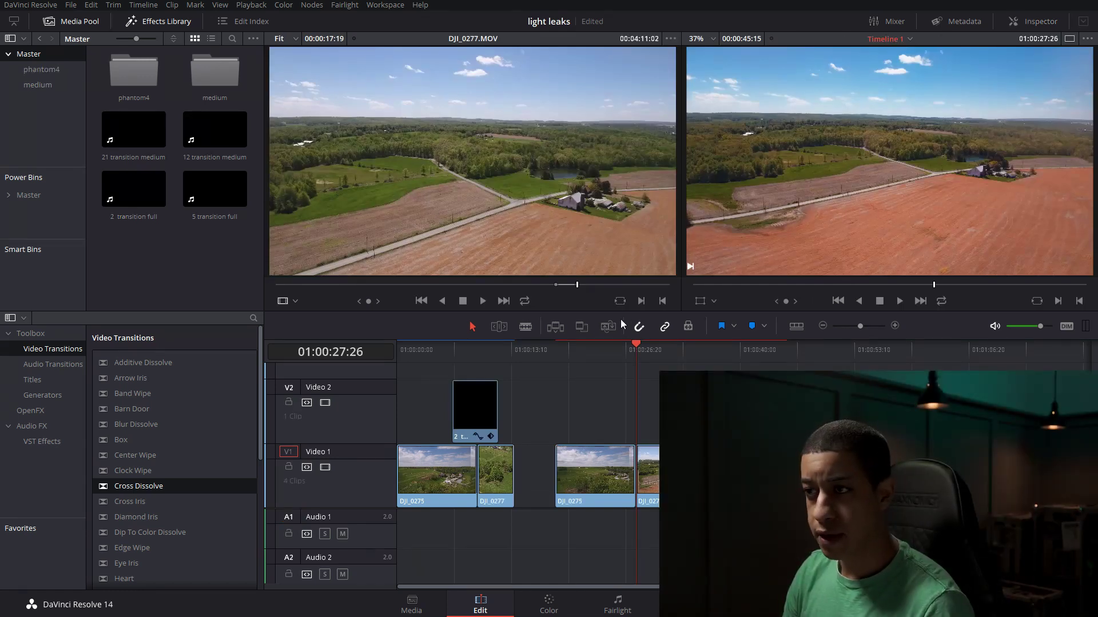
- Preview '12 transition medium' and drop it onto V2 at the second cut
click(229, 140)
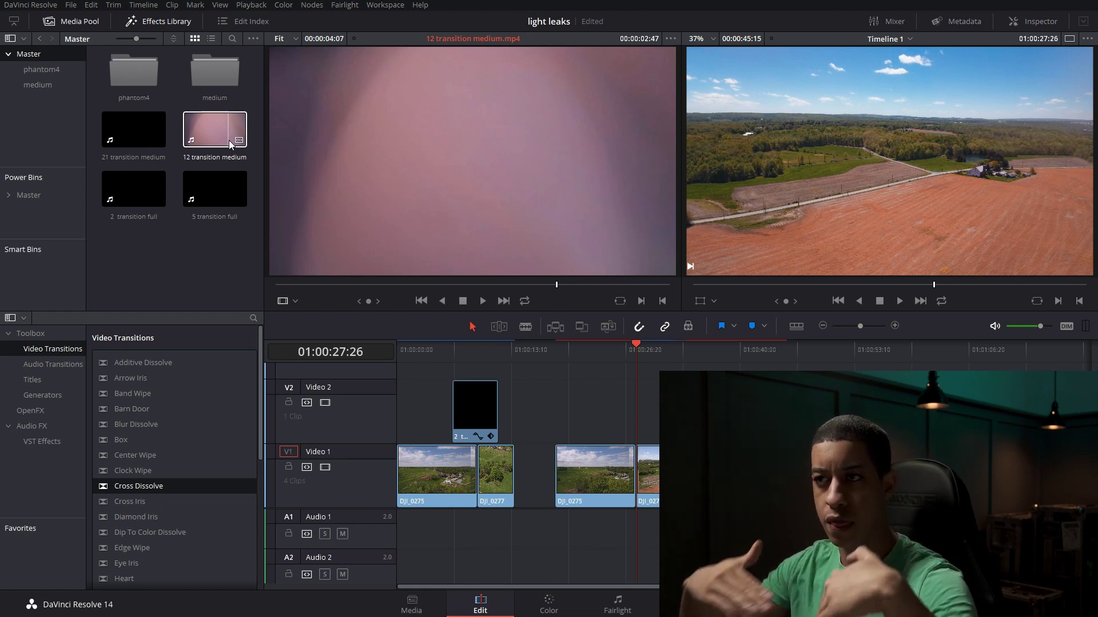
drag(227, 140, 646, 433)
click(650, 350)
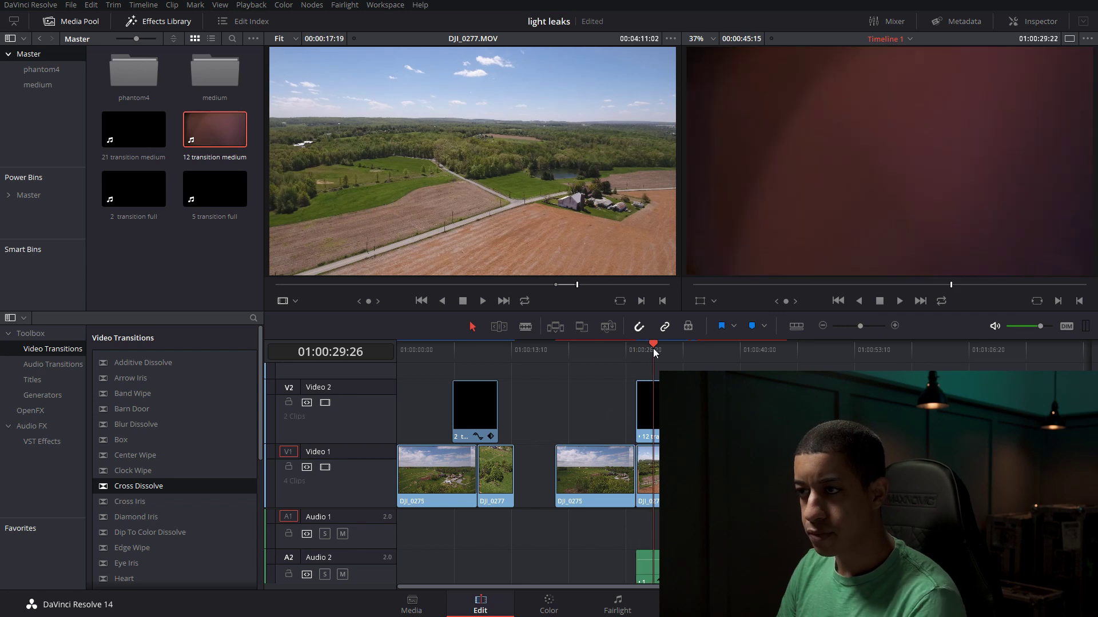
- Step through the leak and trim its end back to the playhead where it fades
key(Left)
key(Left)
key(Right)
key(Right)
key(Right)
key(Right)
key(Right)
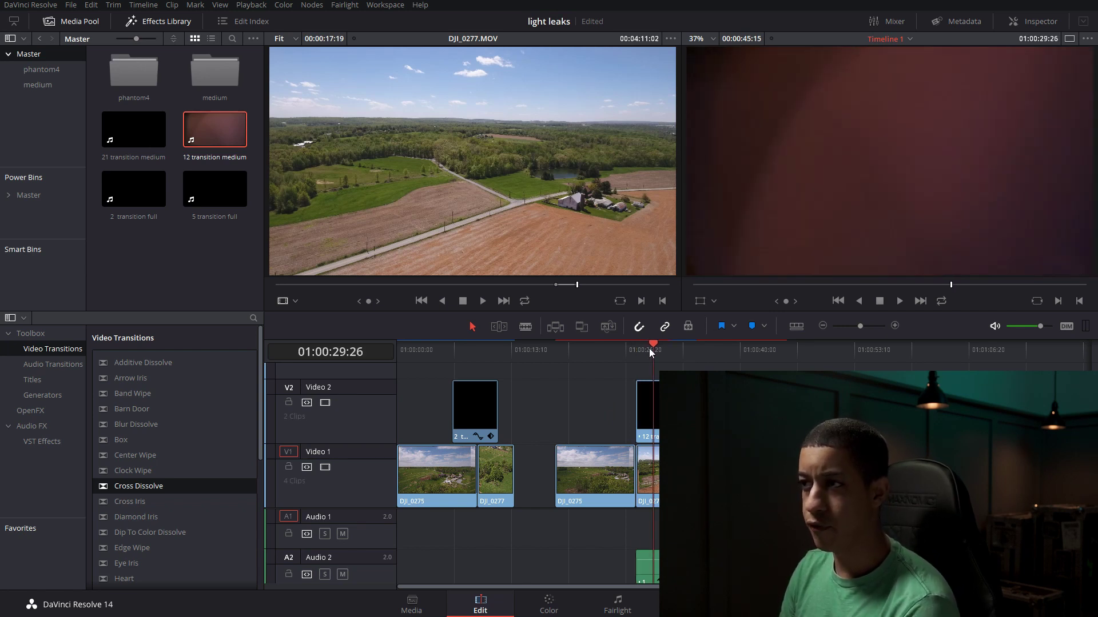
key(Right)
key(Right)
key(Right)
key(Right)
key(Right)
key(Right)
key(Right)
key(Right)
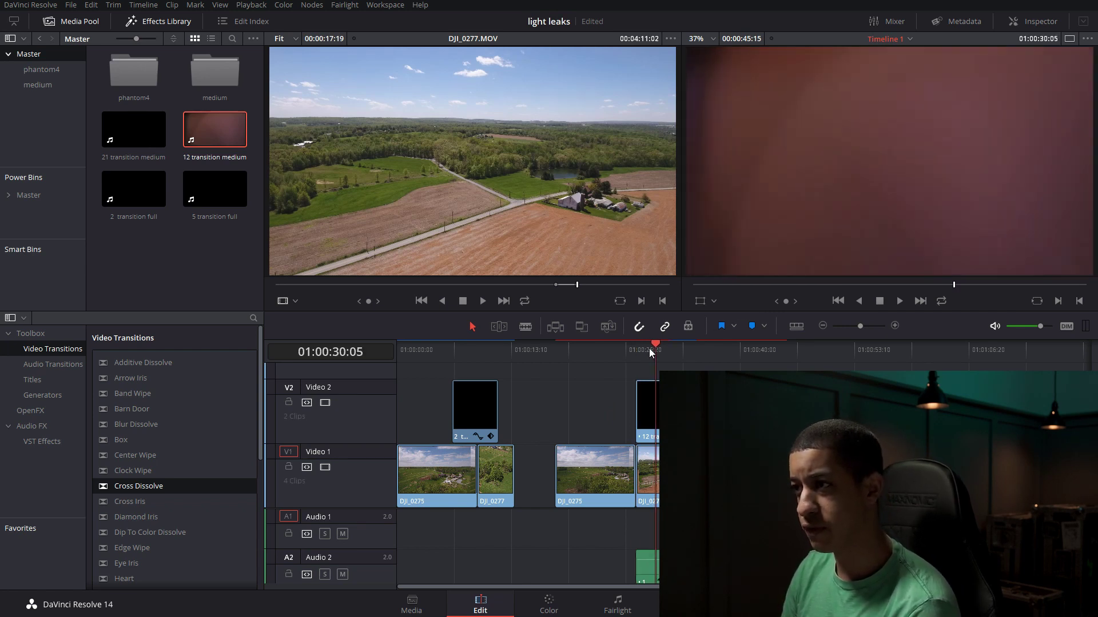
key(Right)
key(Right)
key(Right)
key(Right)
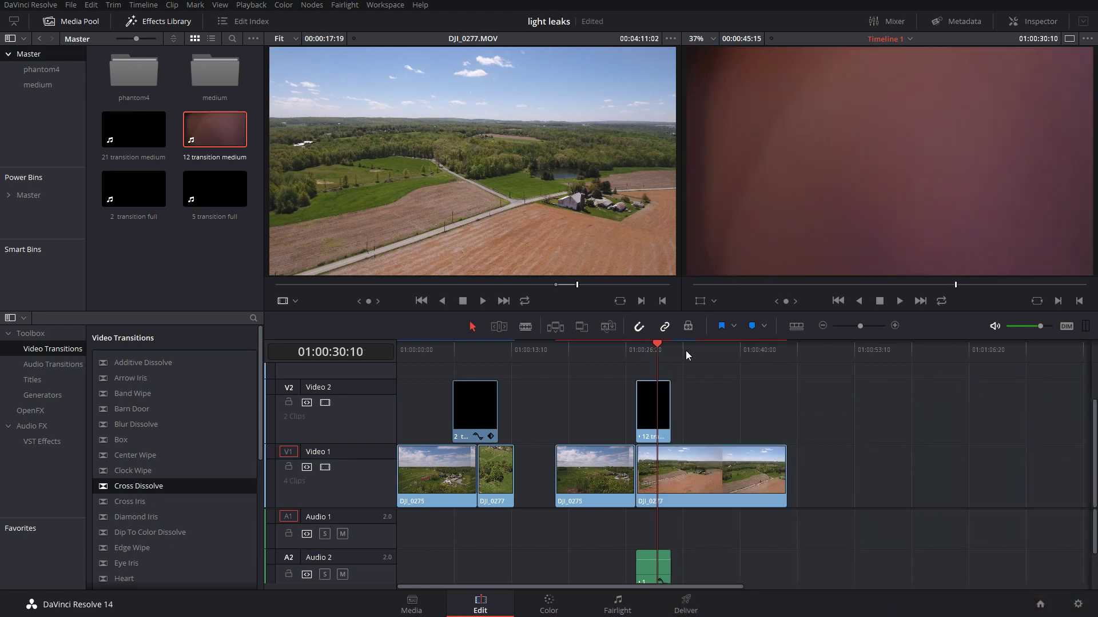
drag(669, 418, 649, 410)
click(636, 349)
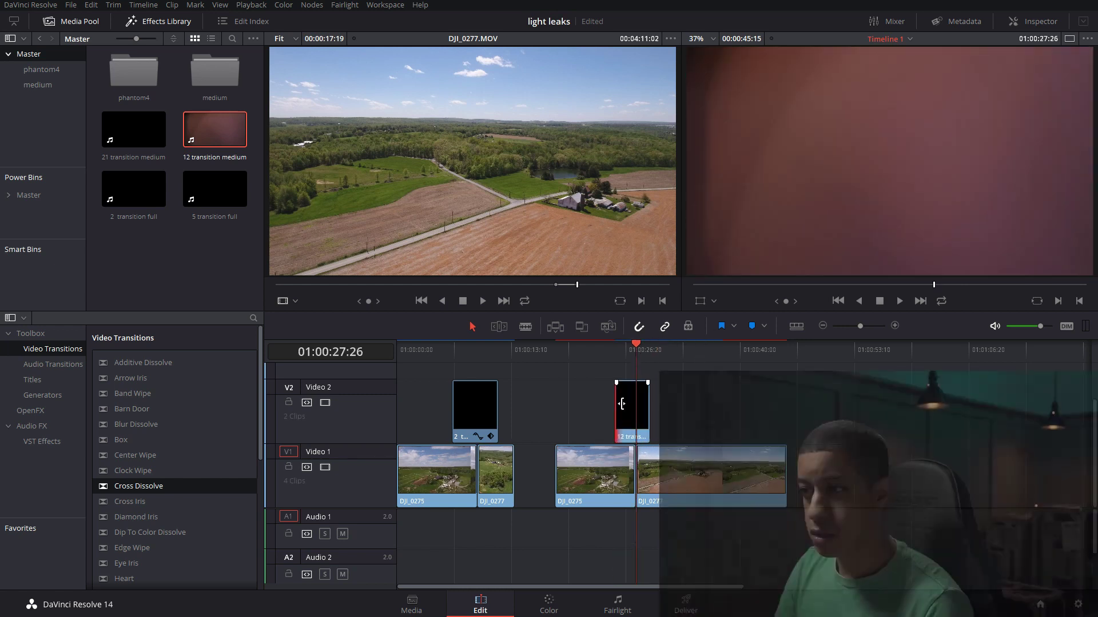
- Flip the '12 transition medium' clip on V2 upside down in the Inspector and preview it
click(624, 407)
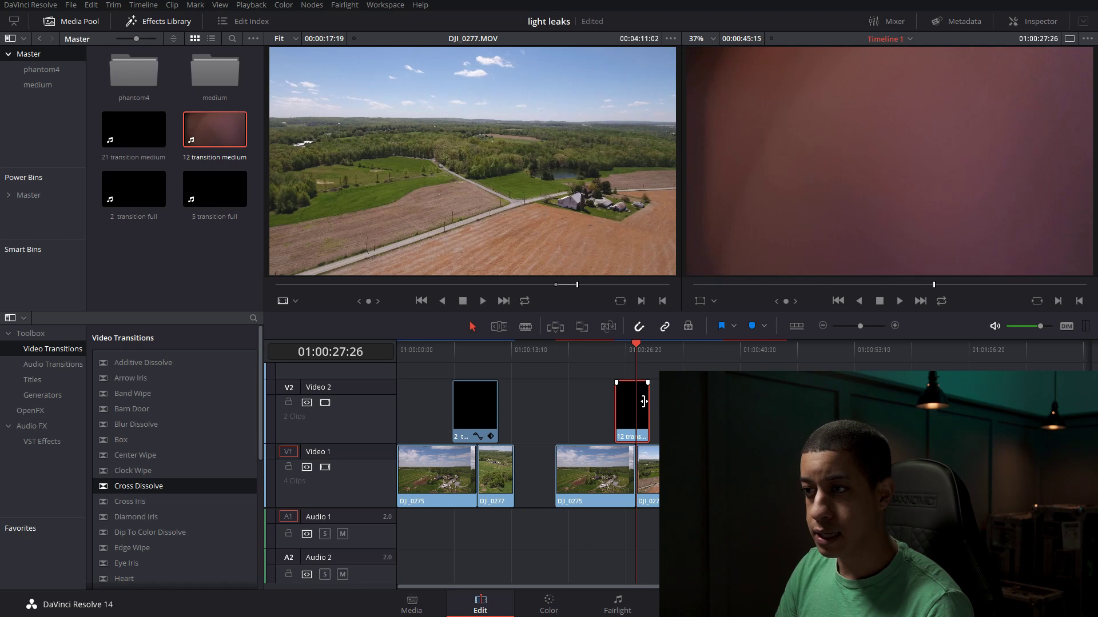
click(1037, 22)
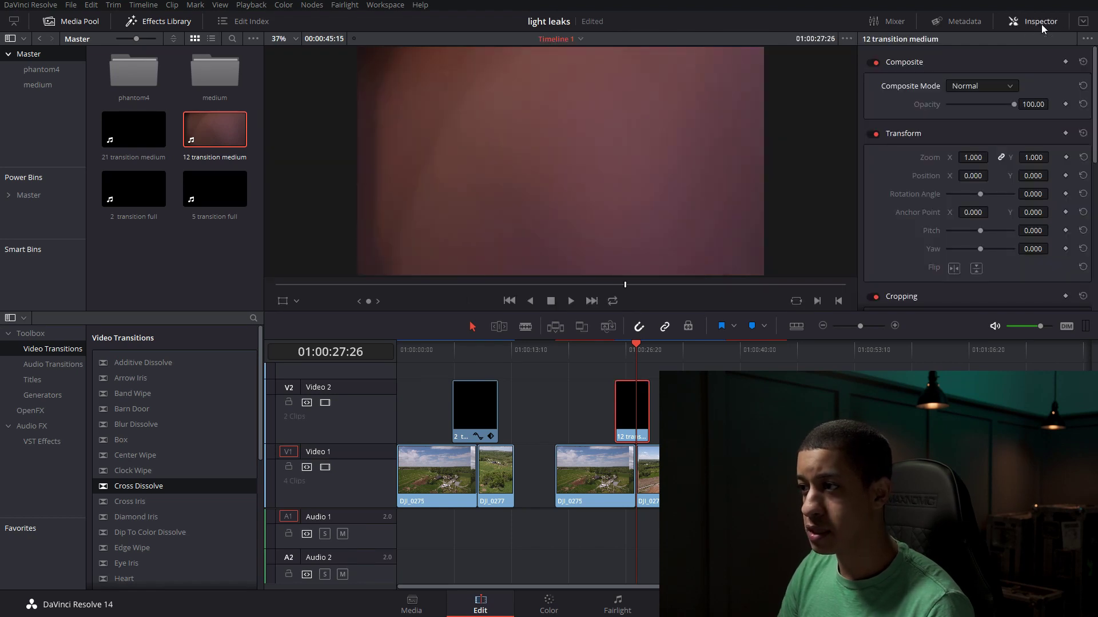
click(975, 272)
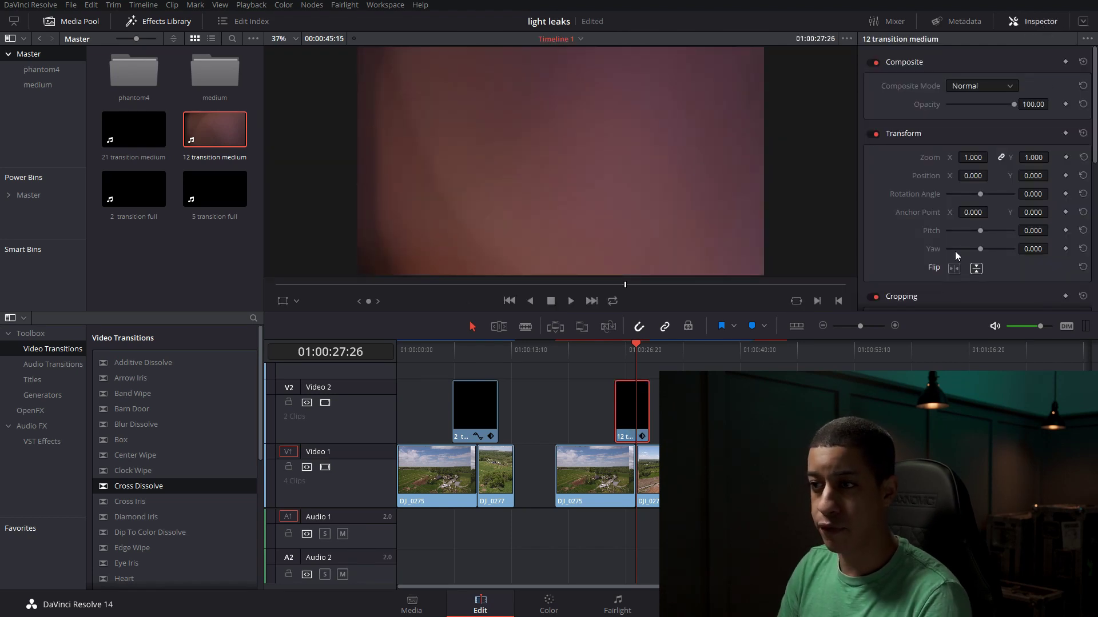
key(Left)
key(Left)
key(Left)
key(Left)
key(Left)
key(Left)
key(Left)
key(Left)
key(Left)
key(Left)
key(Left)
key(Left)
key(Left)
key(Left)
key(Left)
key(Left)
key(Left)
key(Left)
key(Left)
key(Left)
key(Left)
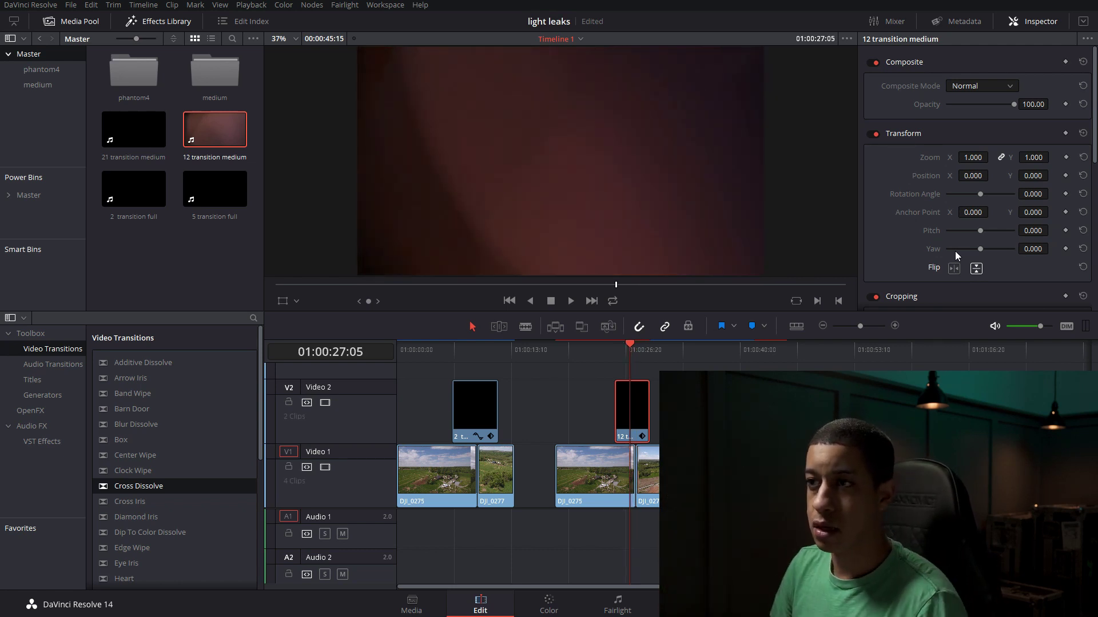
key(Right)
key(Right)
key(Right)
key(Right)
key(Right)
key(Right)
key(Right)
key(Right)
key(Right)
key(Right)
key(Right)
key(Right)
key(Right)
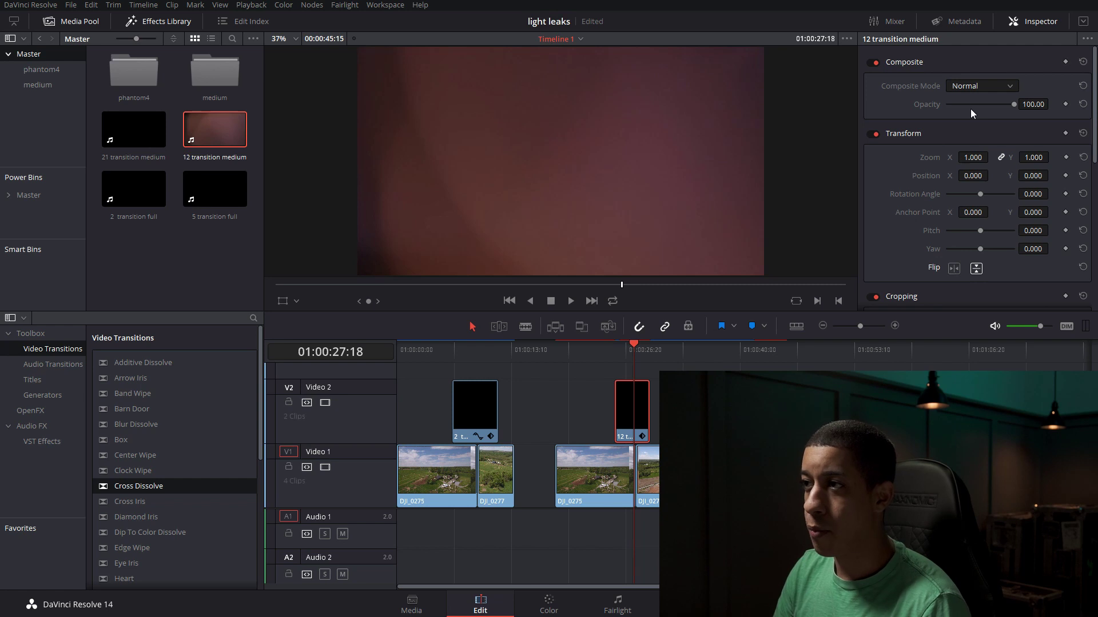
- Set the leak's composite mode to Screen
click(978, 87)
scroll(975, 163, down, 3)
click(972, 165)
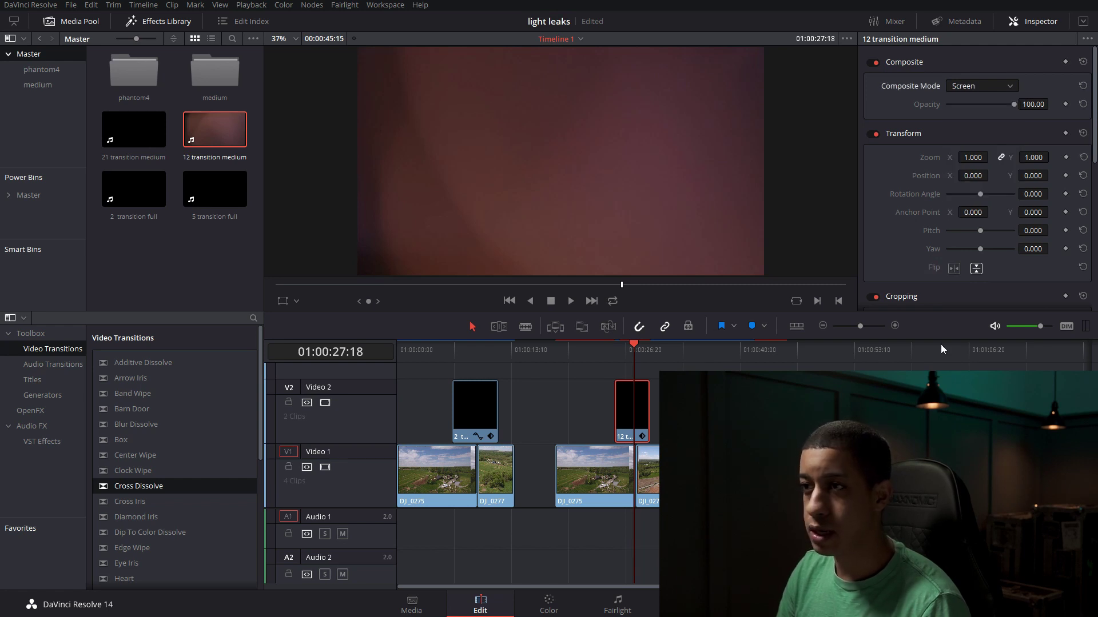
- On the Color page, add '12 transition medium.mp4' as a matte to node 01 and reposition it
click(550, 605)
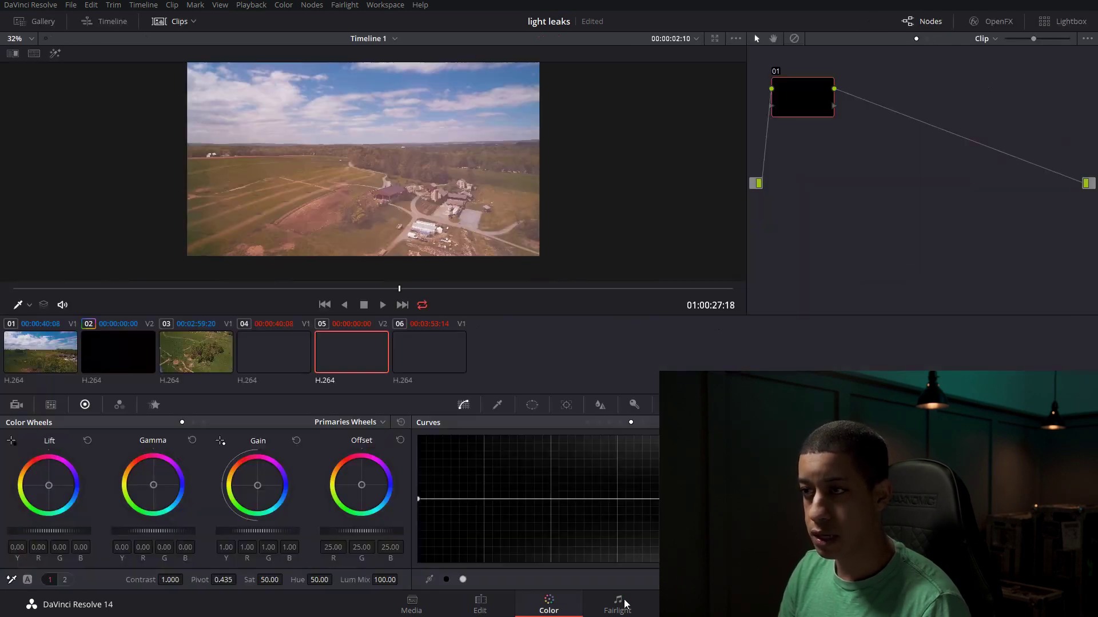
right_click(799, 109)
mouse_move(860, 316)
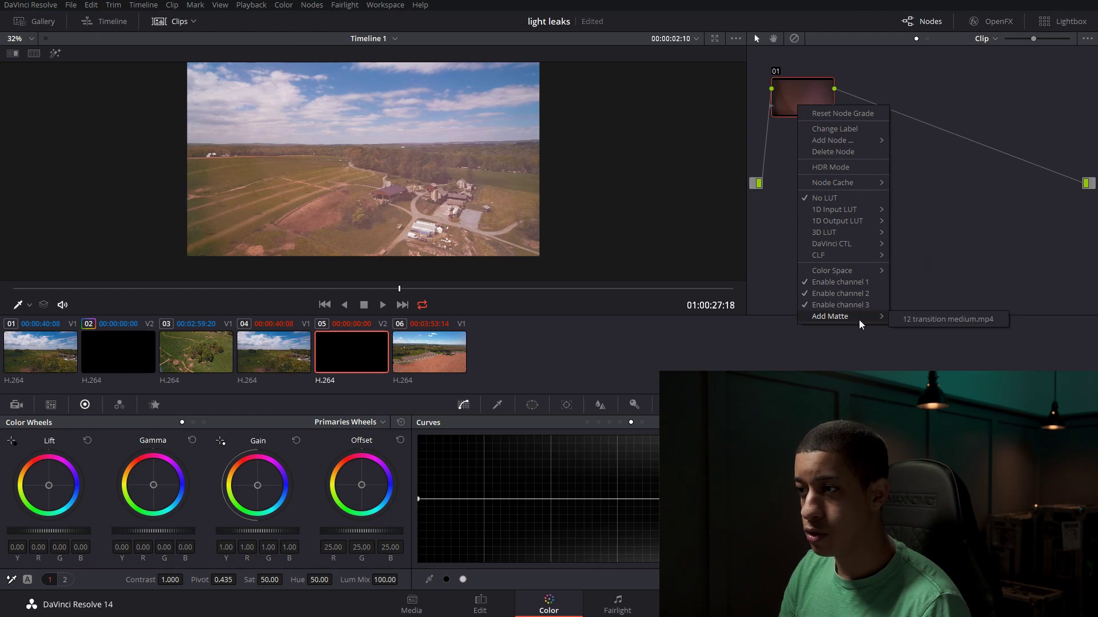
click(915, 320)
drag(805, 169, 866, 225)
- Add an alpha output, connect the matte to it, and move to the red field shot
right_click(932, 223)
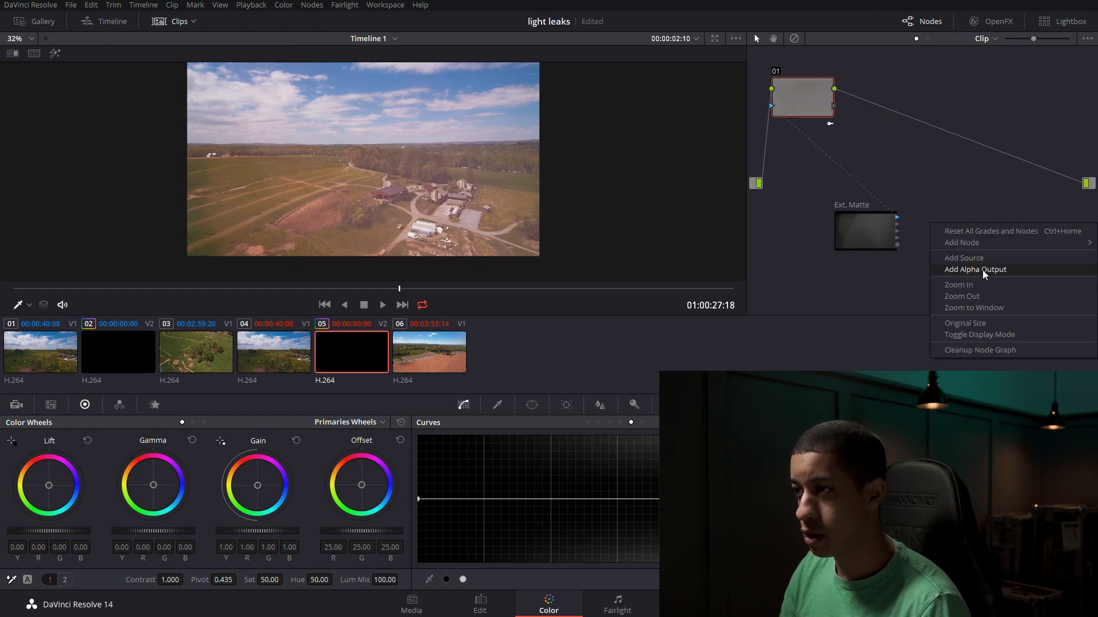
click(987, 275)
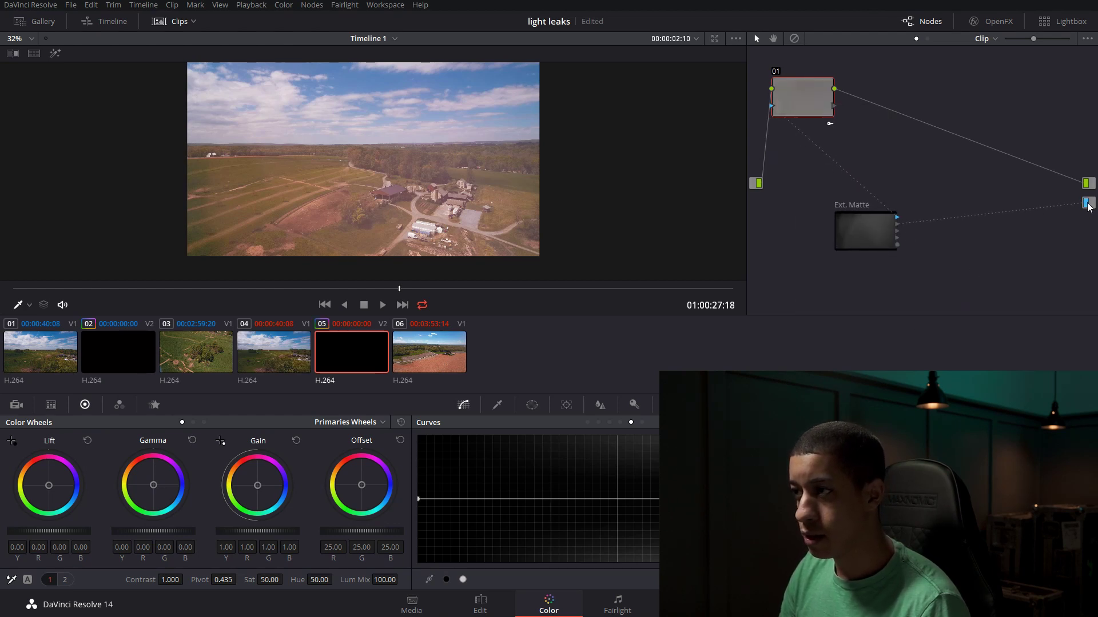
drag(803, 98, 858, 126)
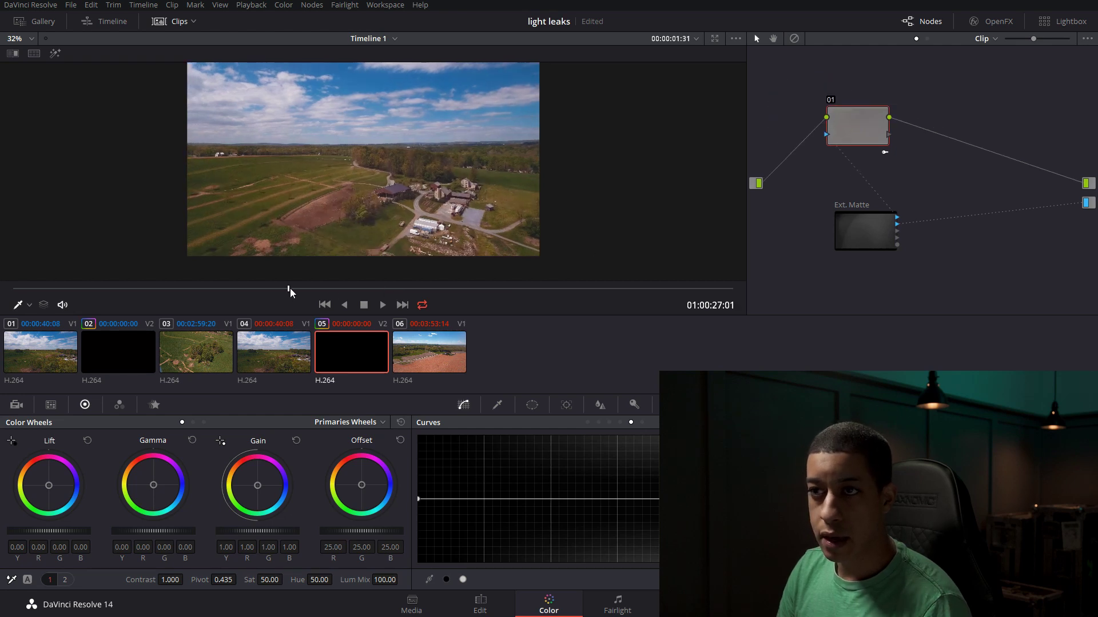
drag(335, 298, 435, 289)
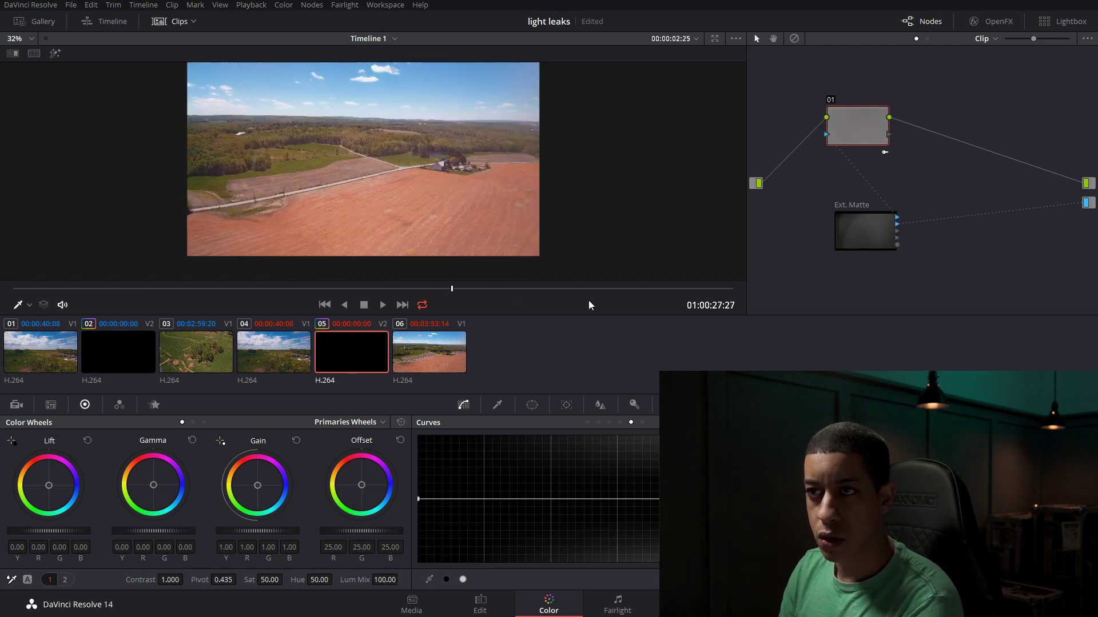
key(Right)
key(Right)
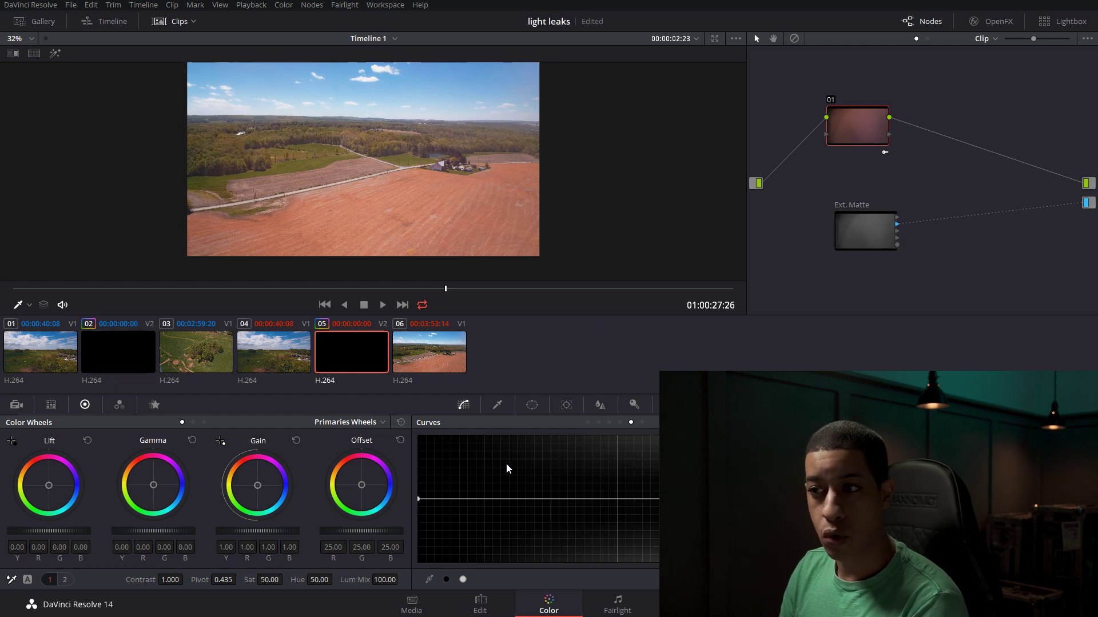
- Lift the Custom curve midpoint, delete the extra points, and set saturation to 100
click(589, 422)
drag(529, 515, 522, 470)
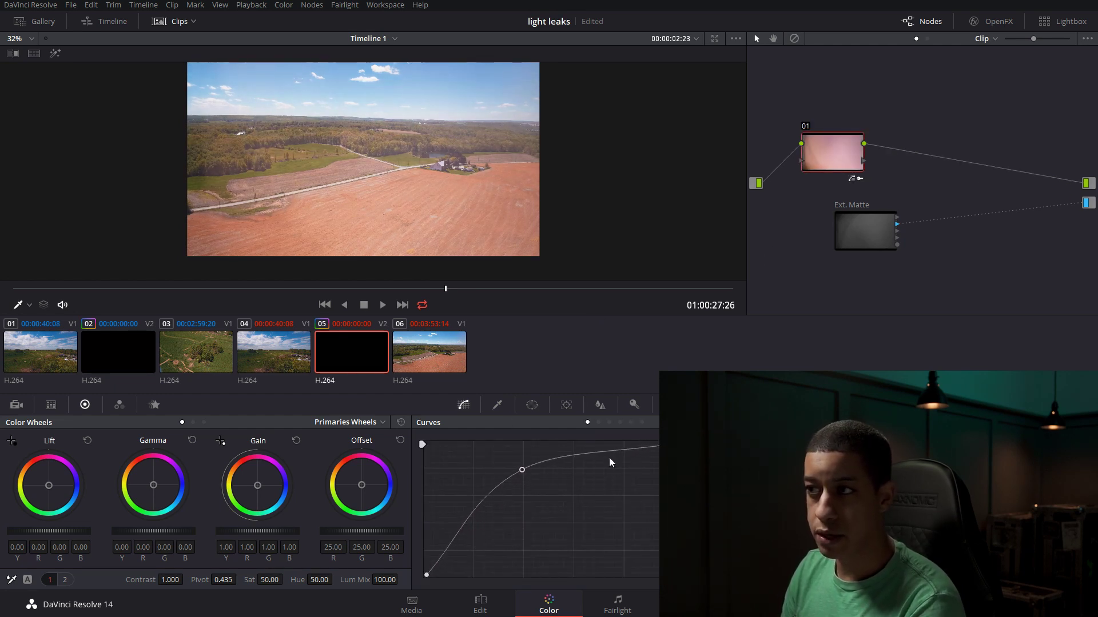
mouse_move(584, 455)
mouse_down()
mouse_move(581, 483)
mouse_move(583, 460)
mouse_up()
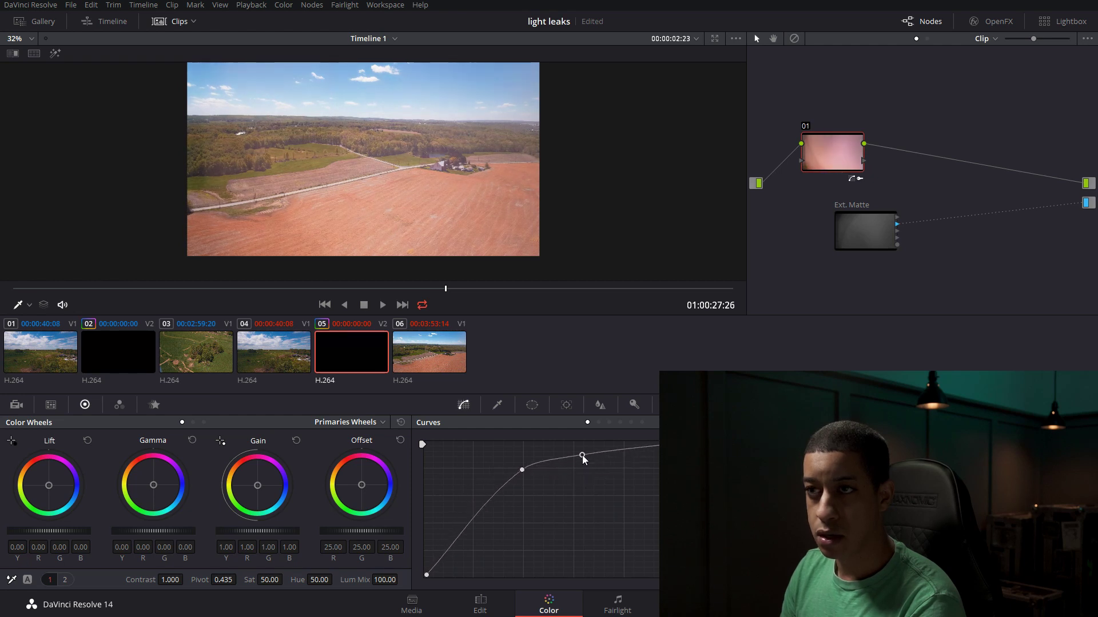
click(492, 529)
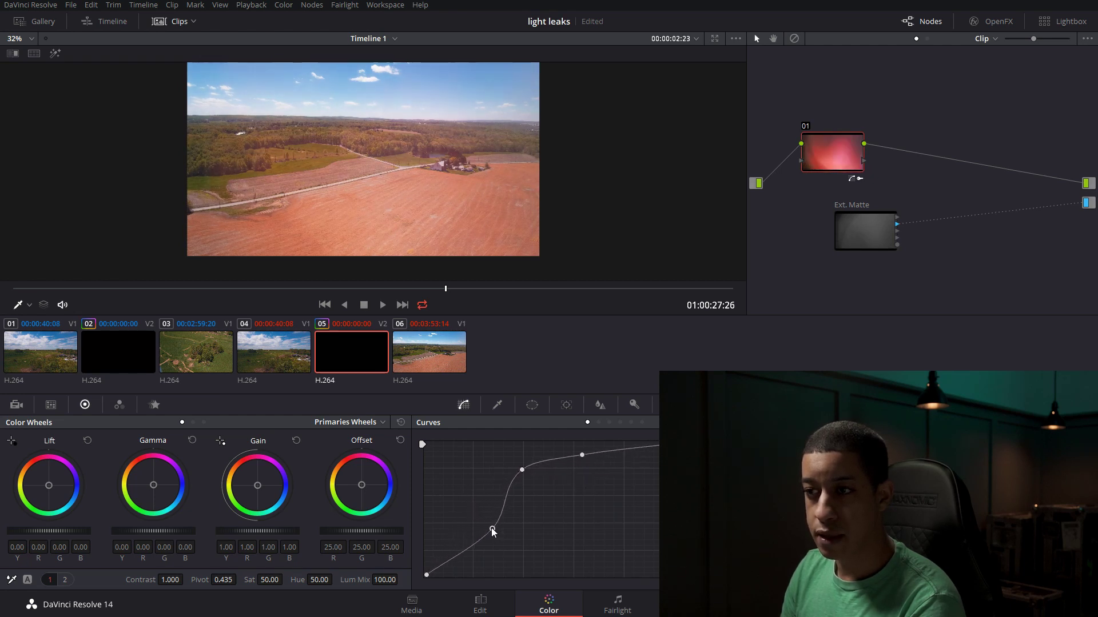
right_click(492, 530)
right_click(581, 455)
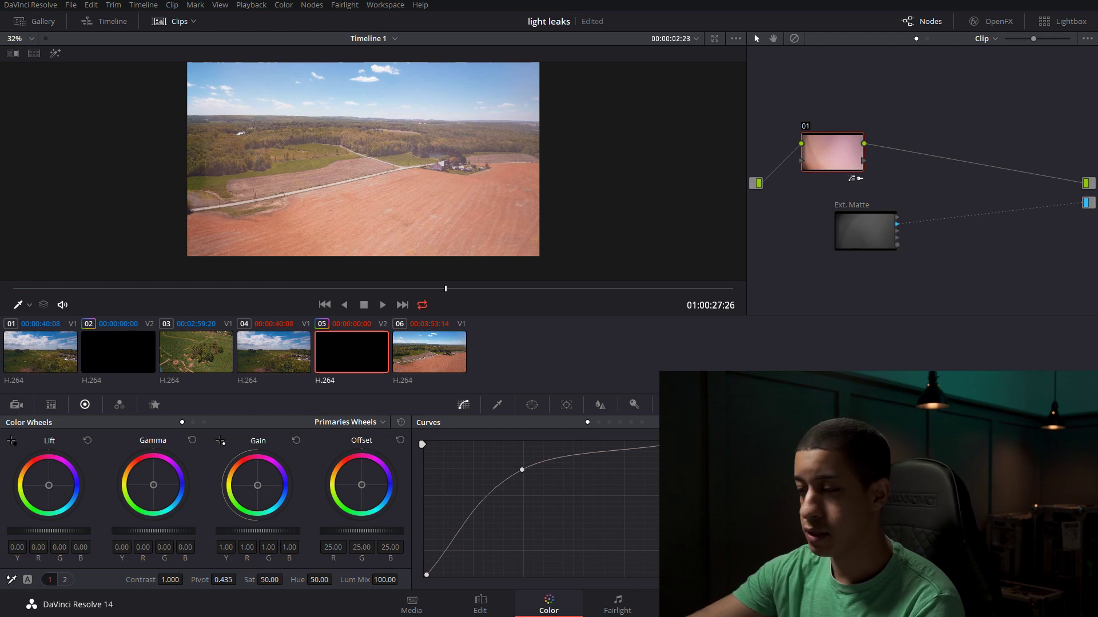
drag(269, 580, 320, 579)
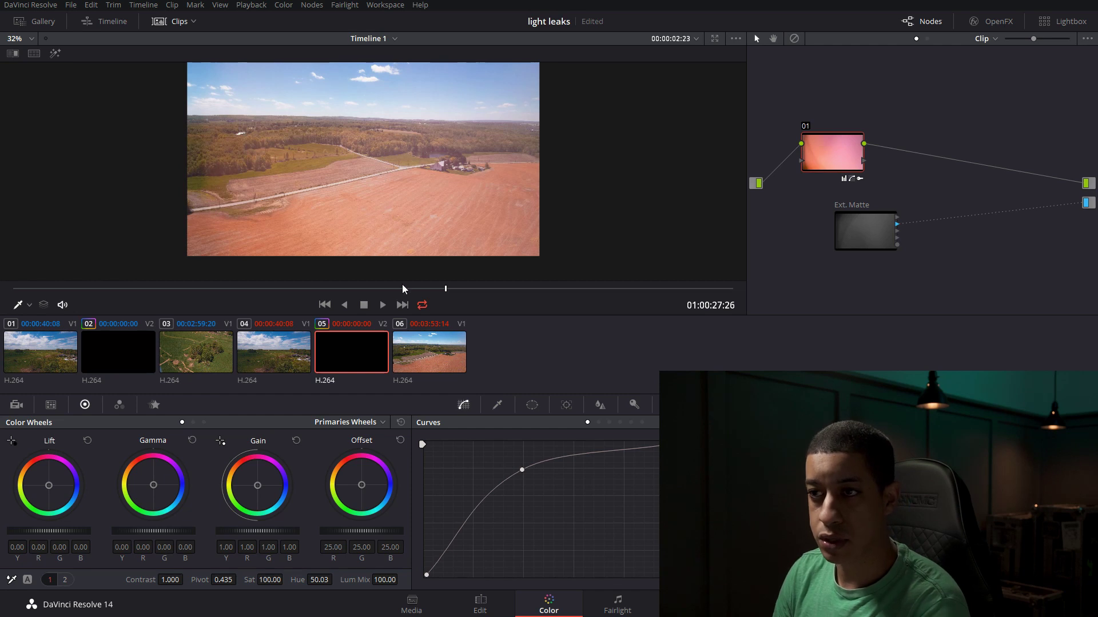
drag(403, 284, 492, 288)
- Zoom the Edit timeline in on the light leak and step frame by frame around the cut
click(480, 603)
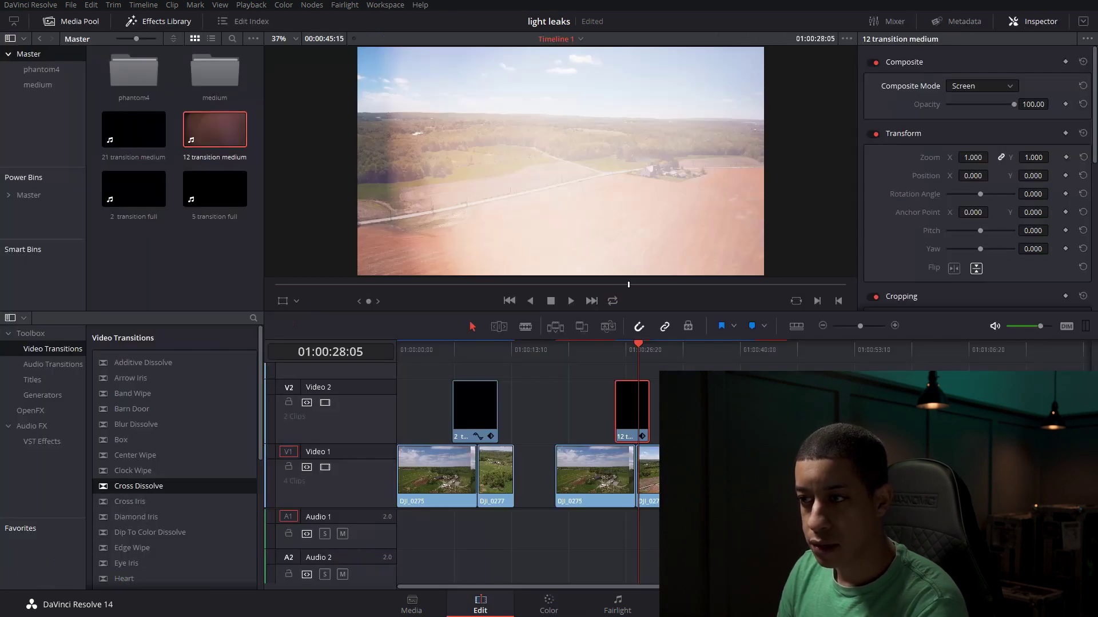
click(895, 325)
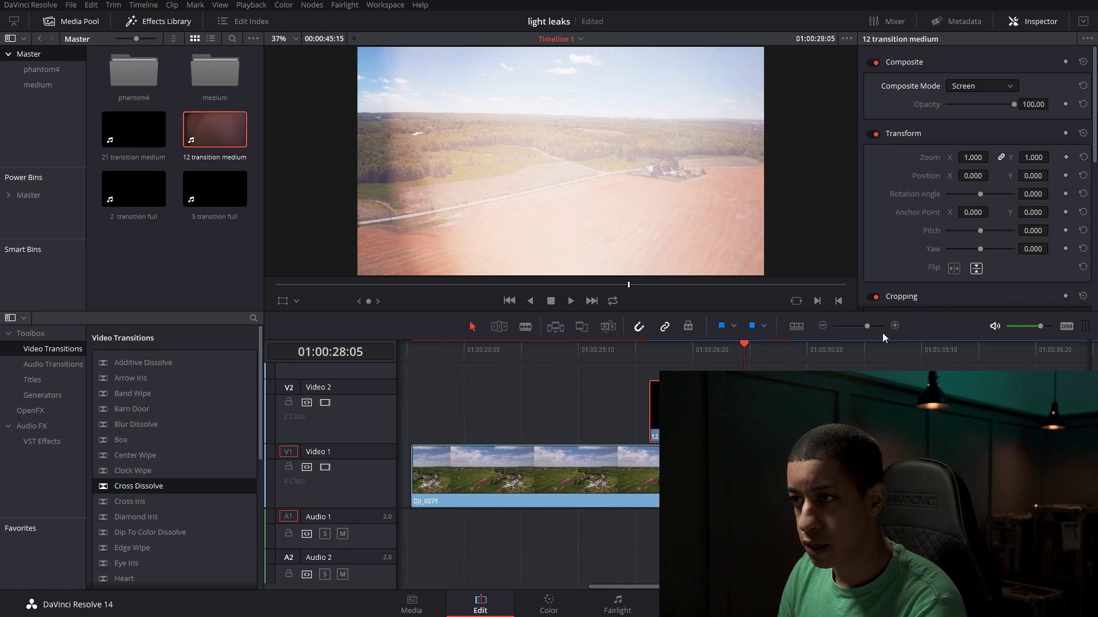
key(Left)
key(Left)
key(Left)
key(Left)
key(Left)
key(Left)
key(Left)
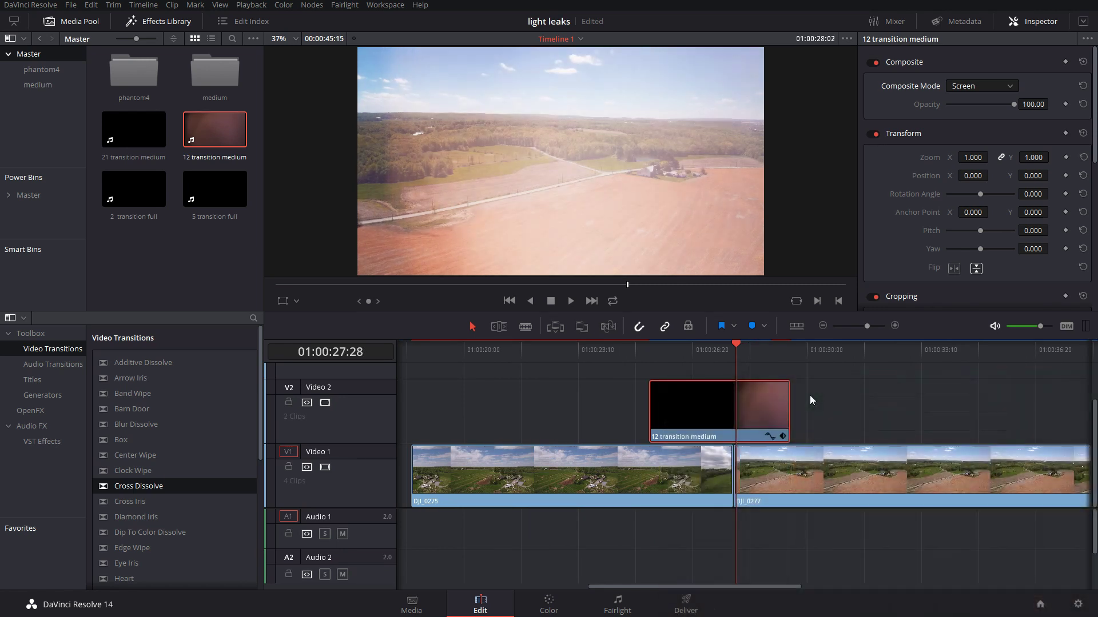
key(Right)
key(Right)
key(Right)
key(Right)
key(Right)
key(Right)
key(Right)
key(Right)
key(Right)
key(Right)
key(Right)
key(Right)
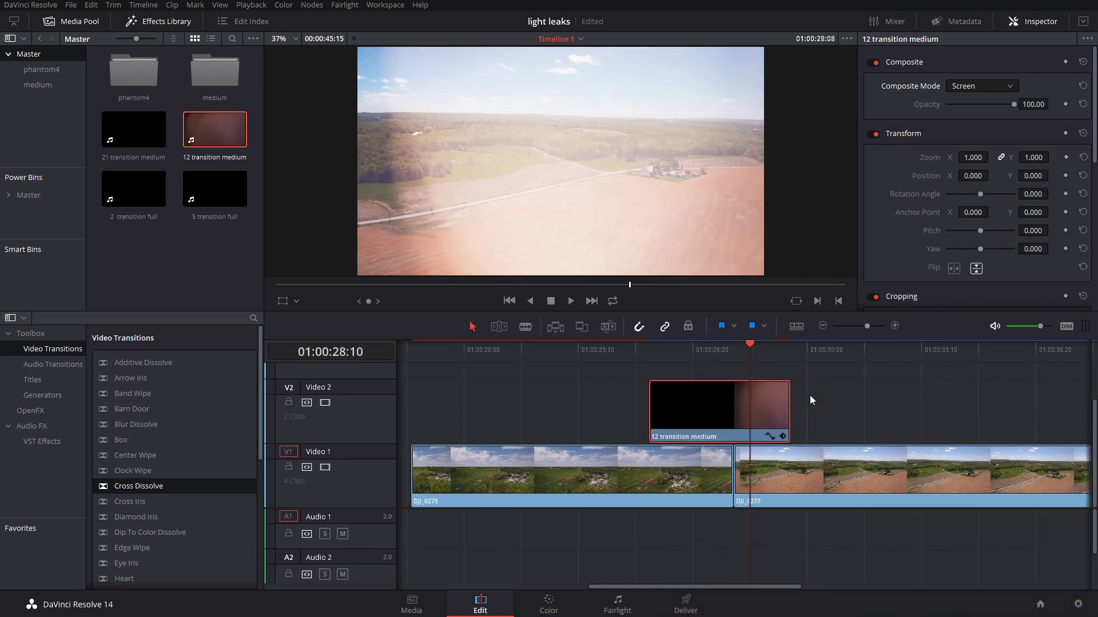
key(Left)
key(Left)
key(Left)
key(Left)
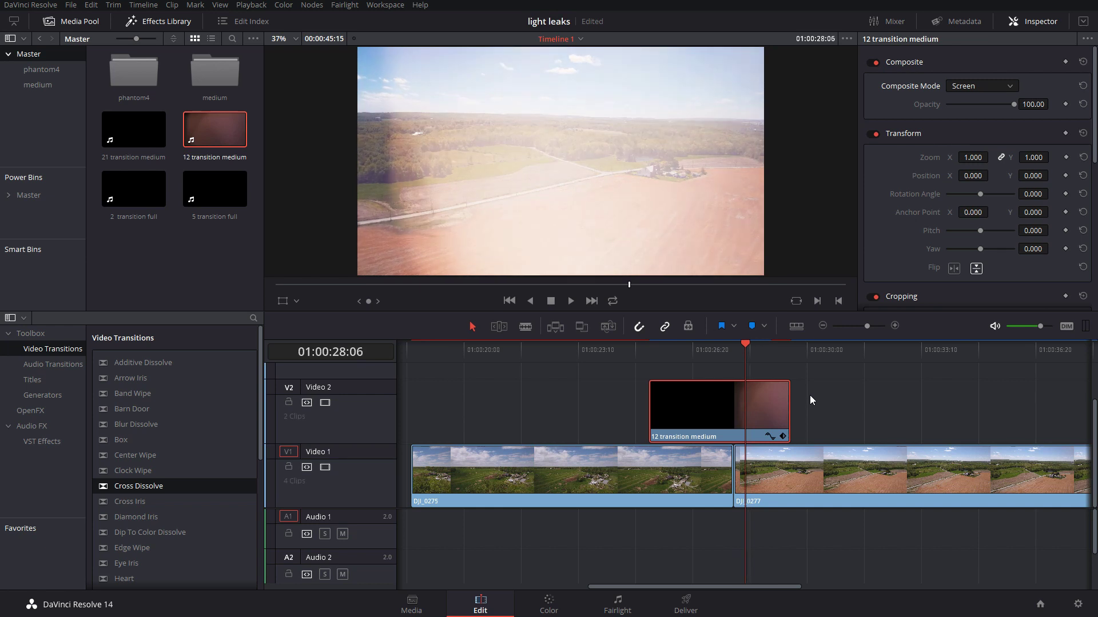
key(Left)
key(Right)
key(Right)
- Drag the leak's end edge to retime it past the cut, then play back the transition
drag(786, 411, 744, 412)
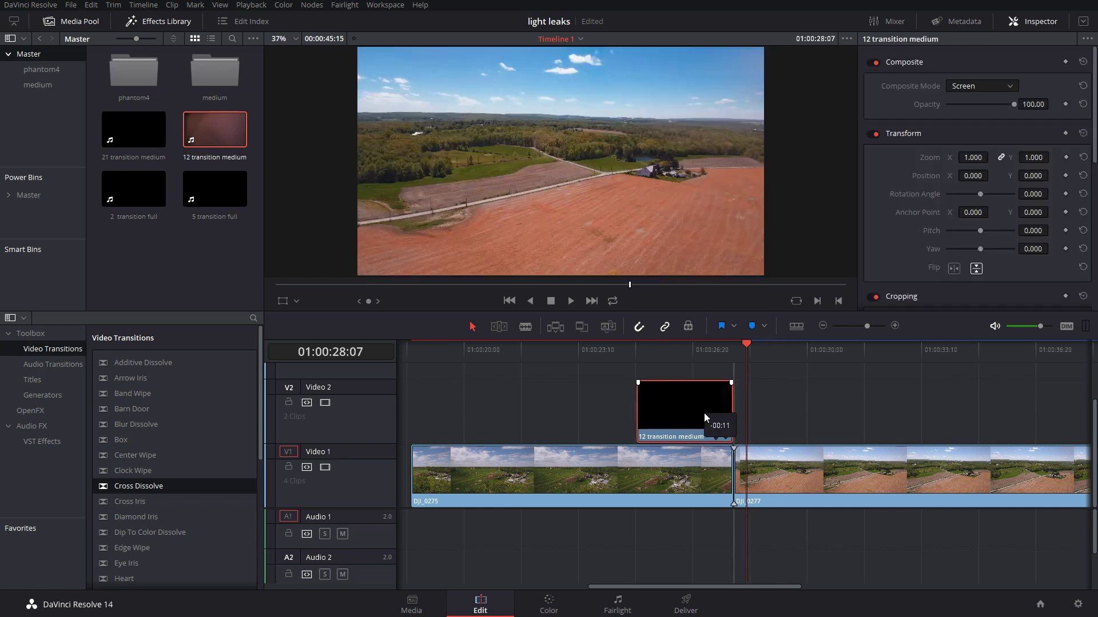
drag(705, 418, 799, 412)
click(704, 359)
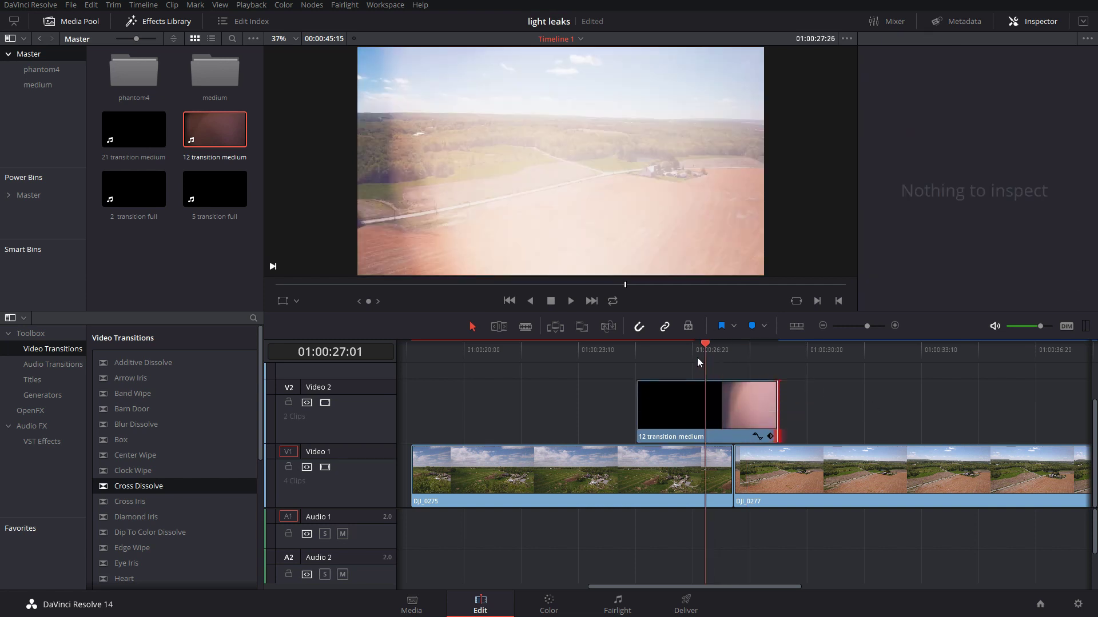
key(space)
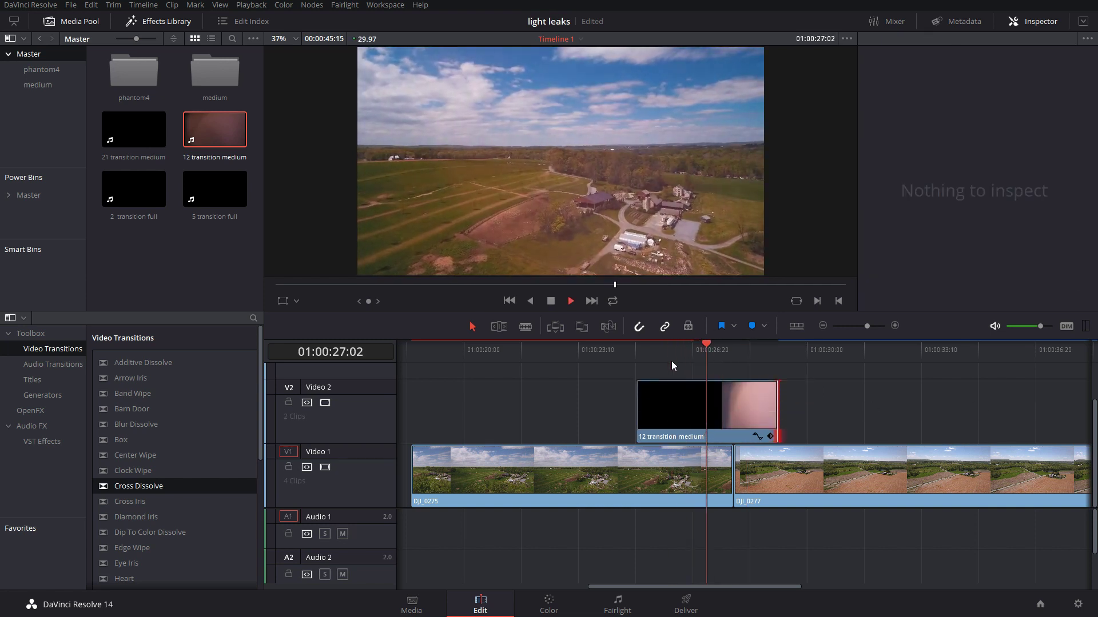
- Add a 4-frame Cross Dissolve between DJI_0275 and DJI_0277
key(space)
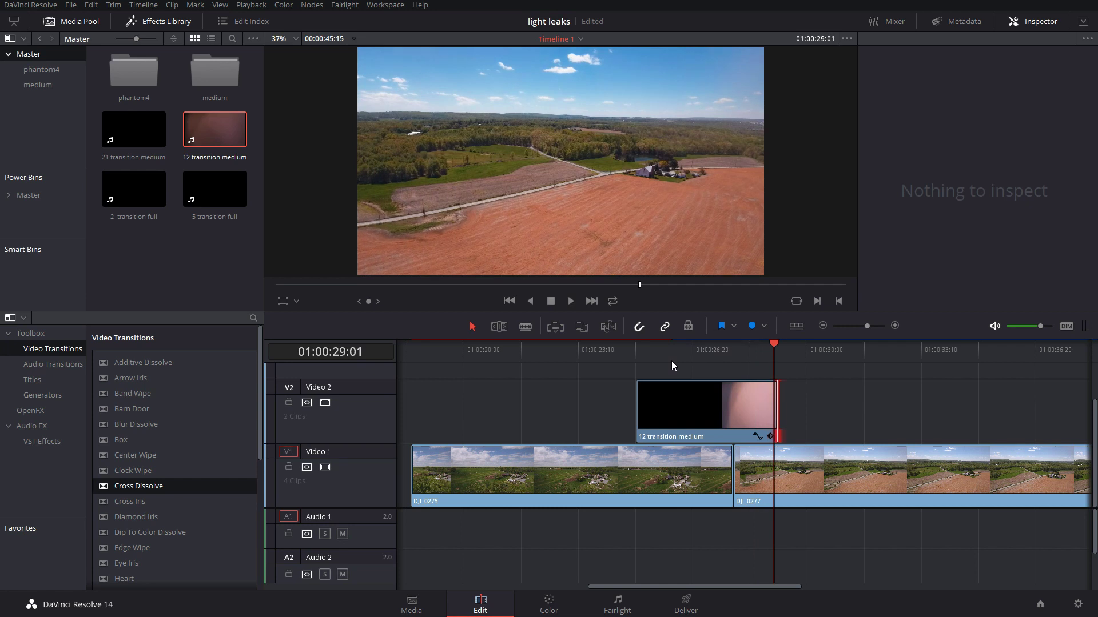
drag(118, 490, 725, 462)
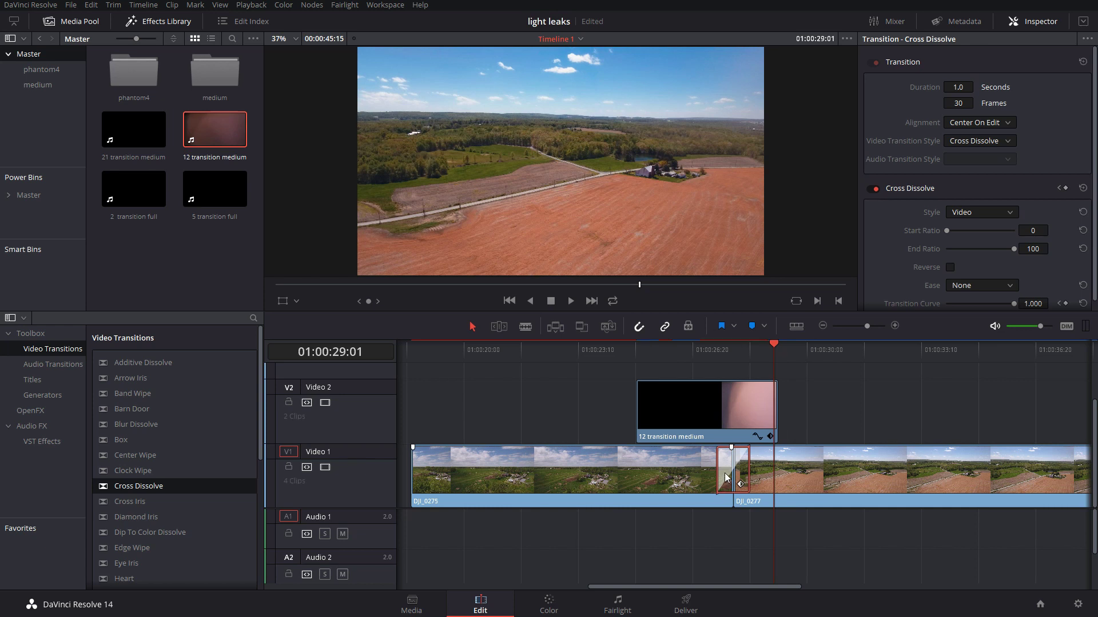
click(960, 104)
text(4)
key(Return)
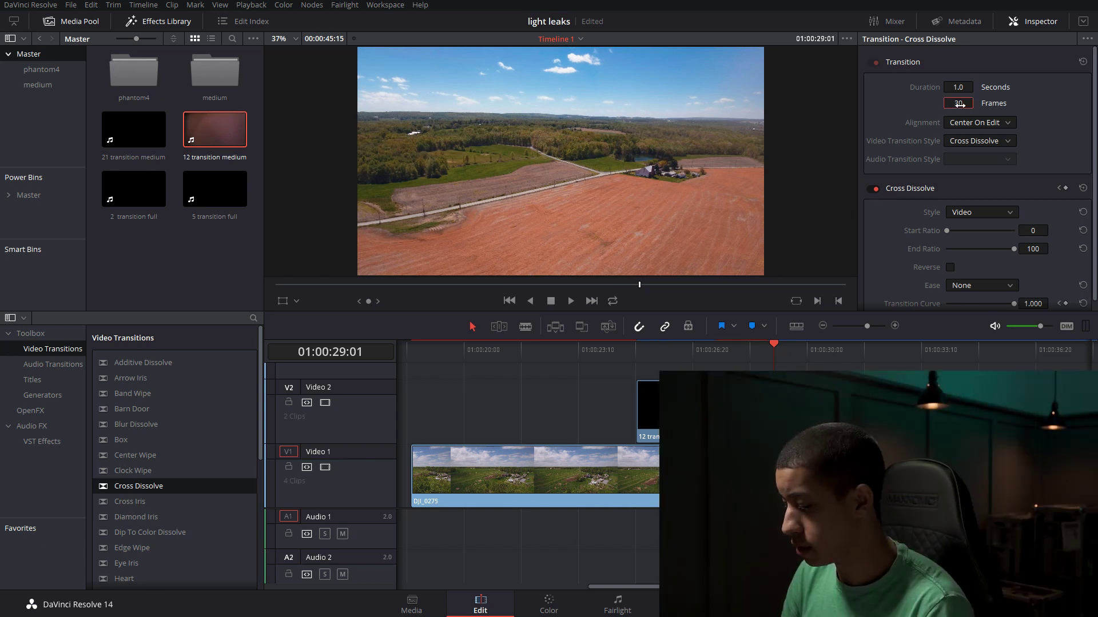
- Replay the 4-frame dissolve to review the cut, then return to the Color page
click(719, 353)
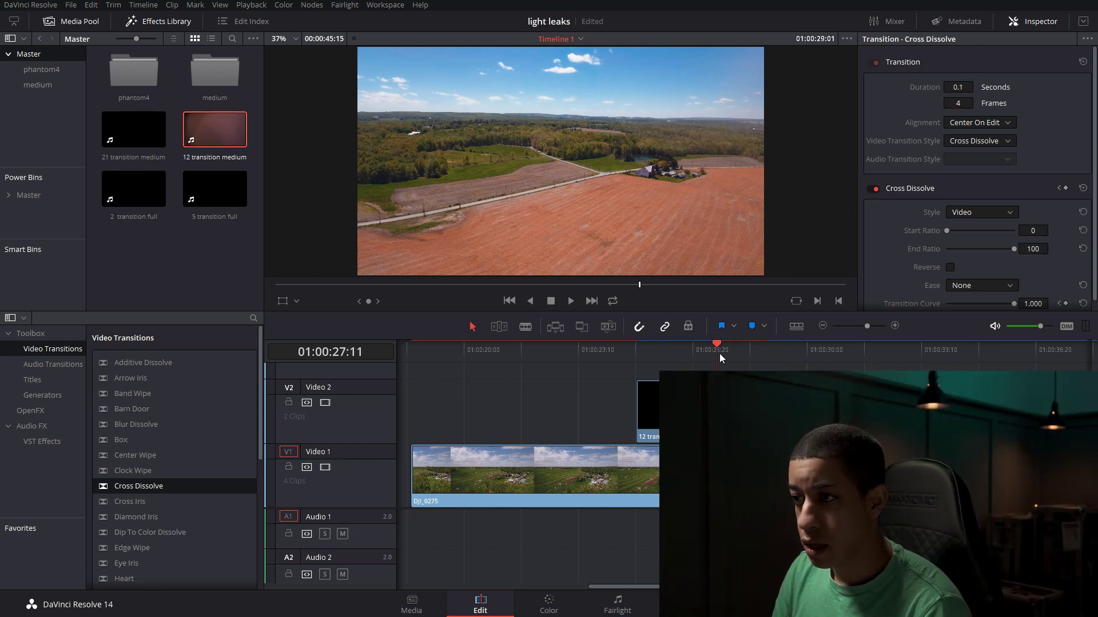
key(space)
drag(738, 353, 719, 355)
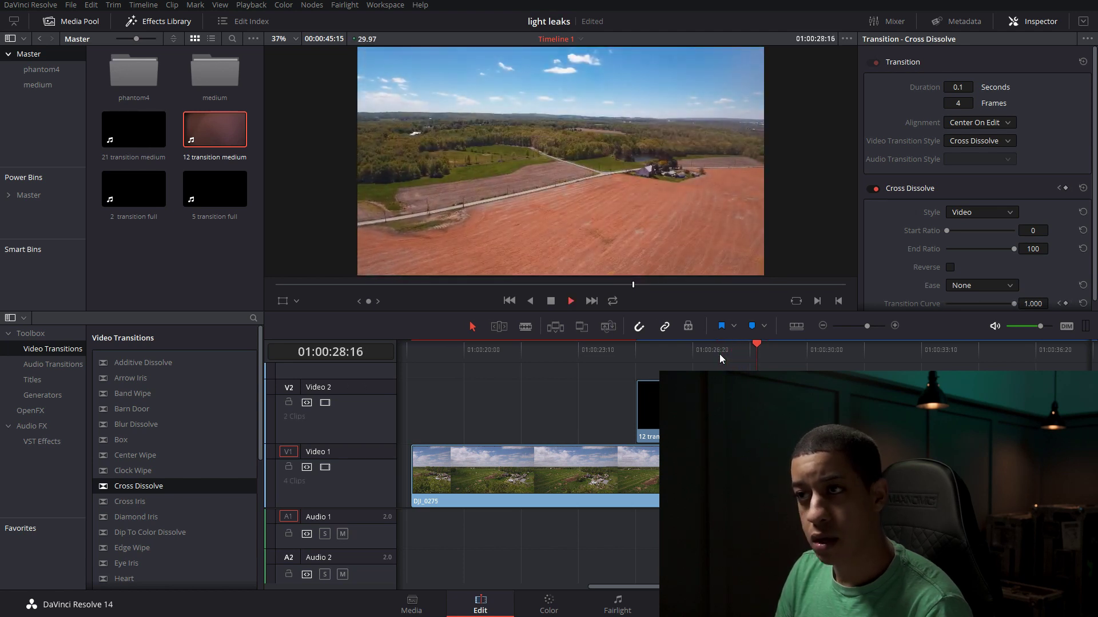
click(719, 355)
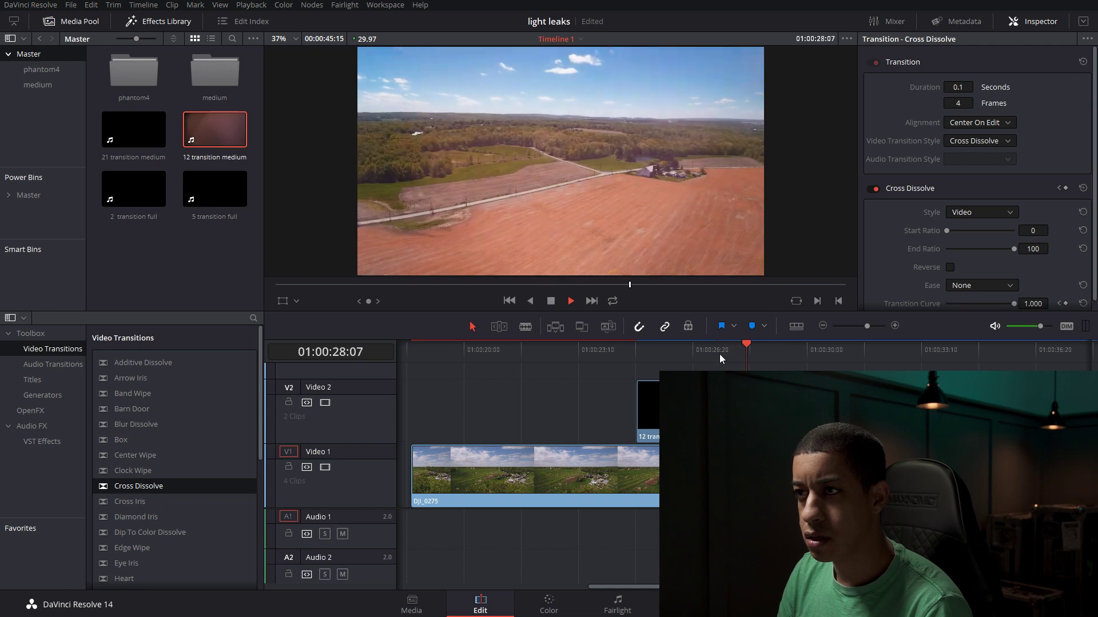
click(691, 356)
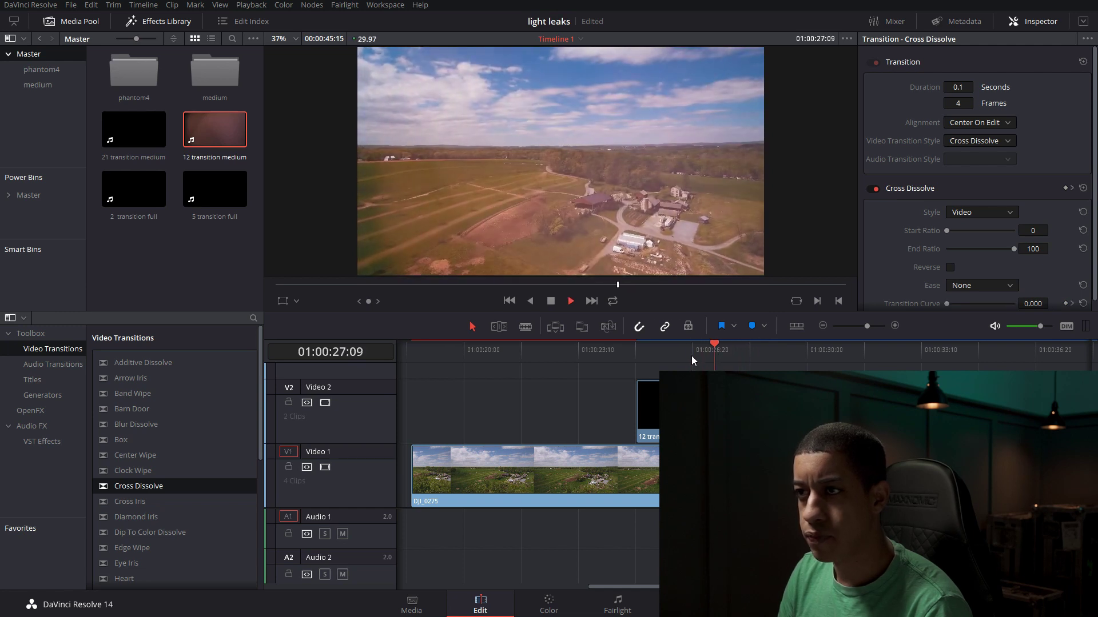
key(space)
key(shift+6)
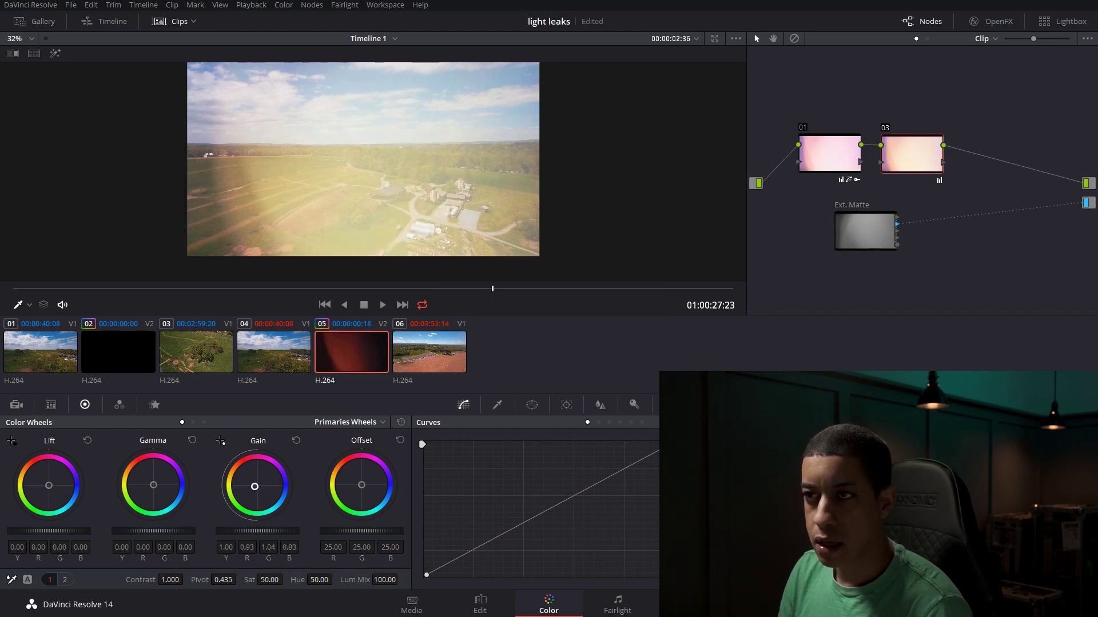
- Tint the leak teal-green with Gain (0.72/1.14/0.40) and Gamma, checking areas with Highlight
drag(253, 488, 253, 489)
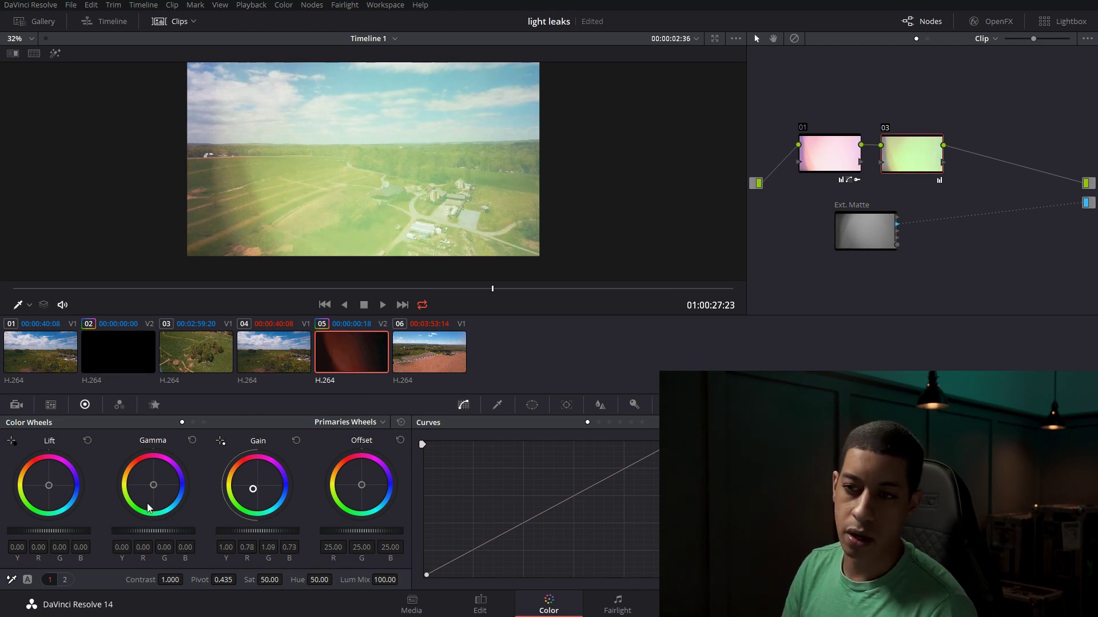
drag(153, 485, 155, 486)
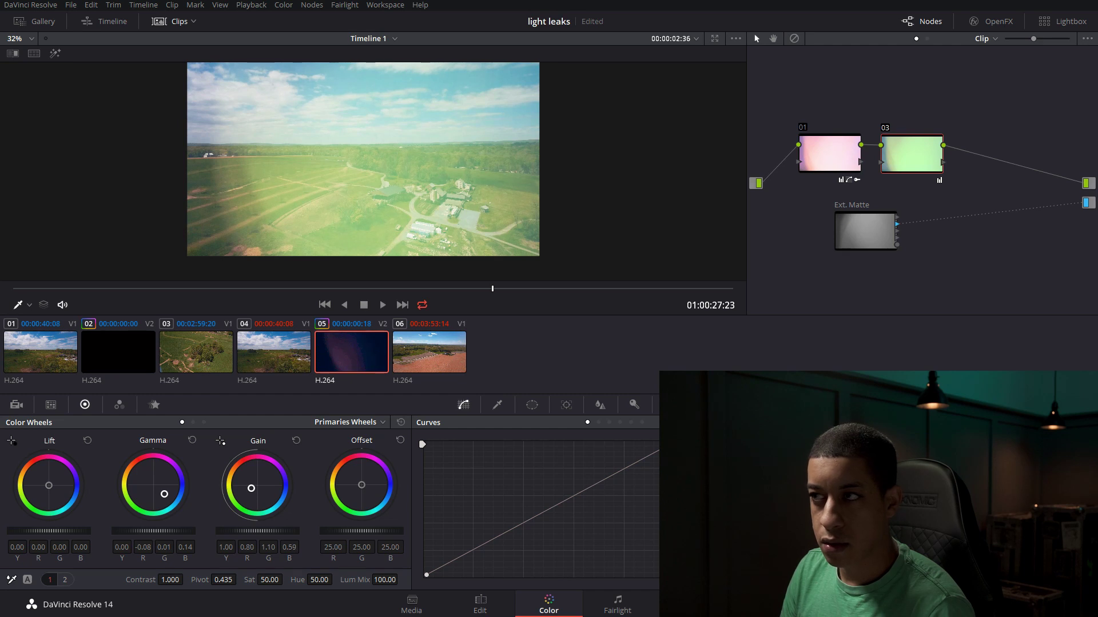
click(55, 53)
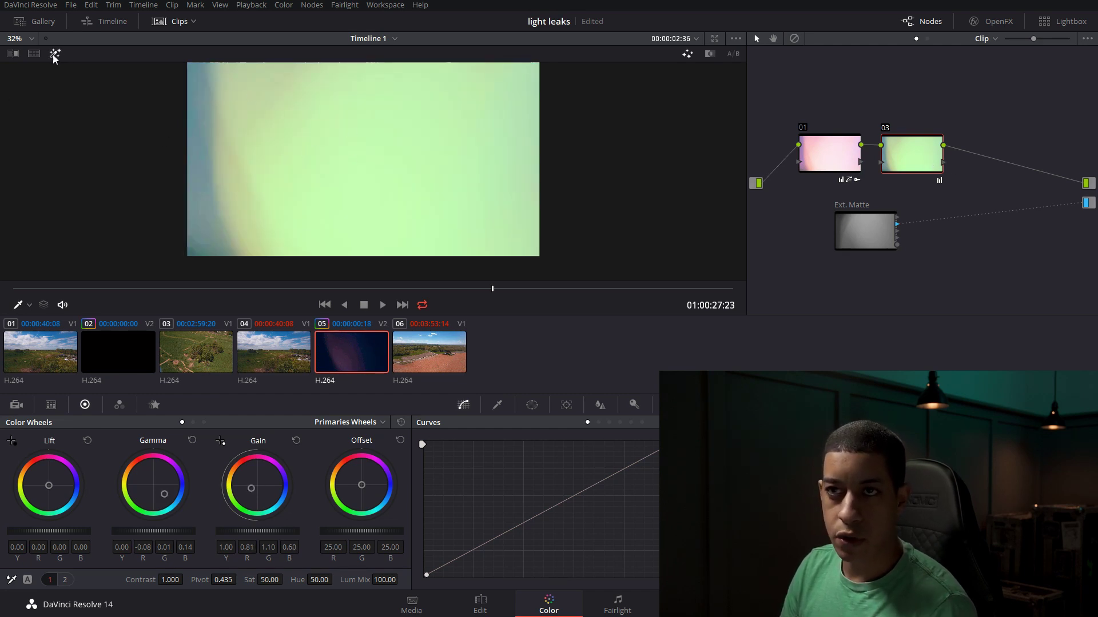
click(55, 54)
drag(911, 164, 916, 127)
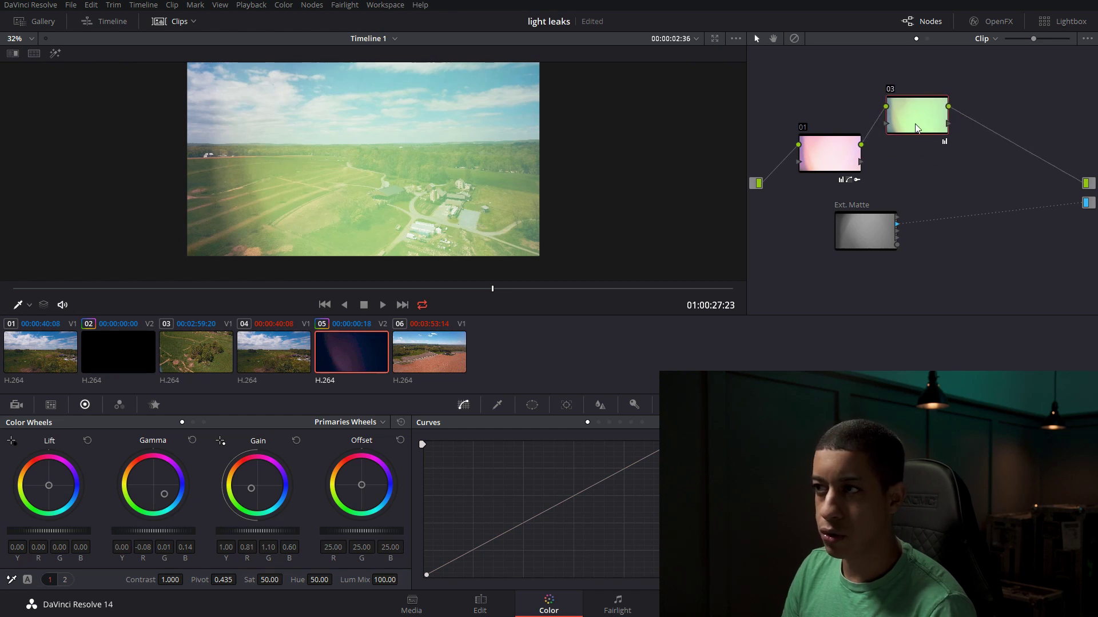
click(55, 54)
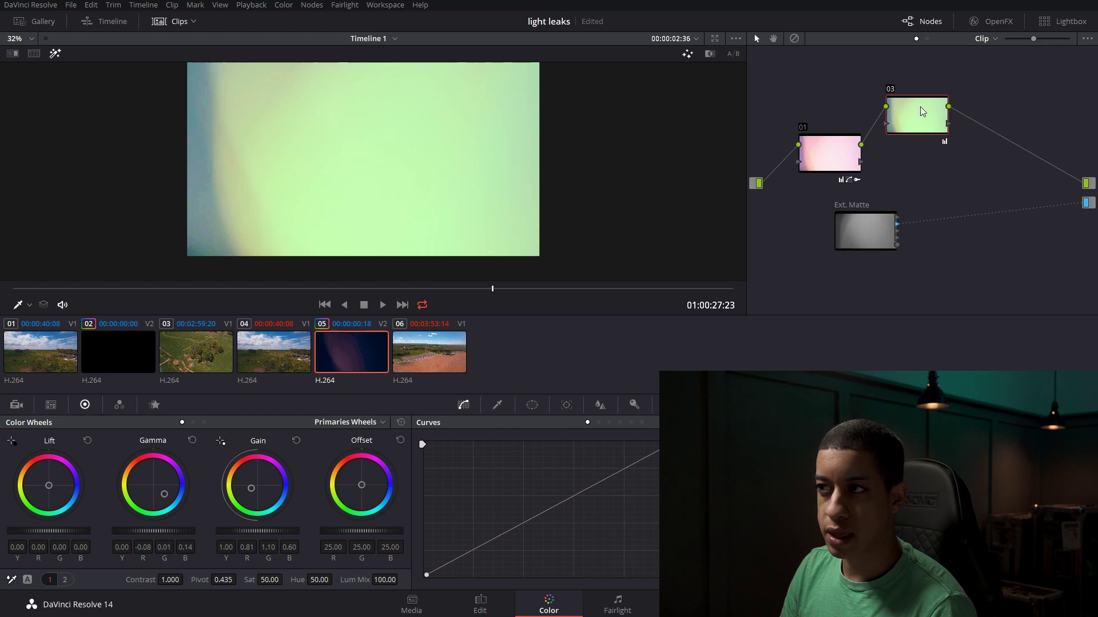
click(53, 58)
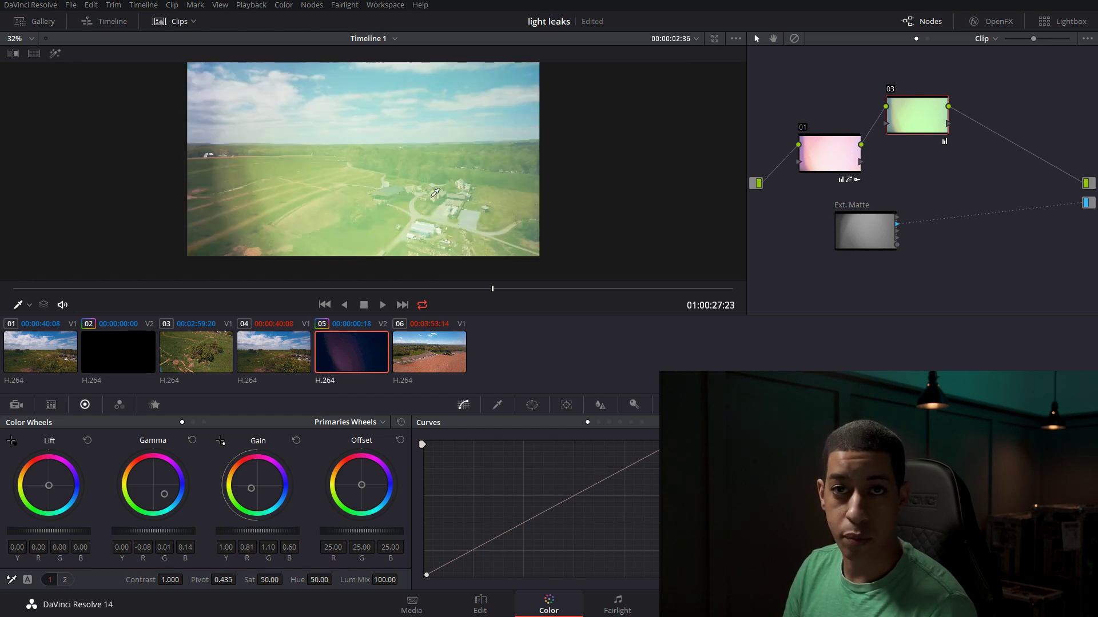
click(55, 54)
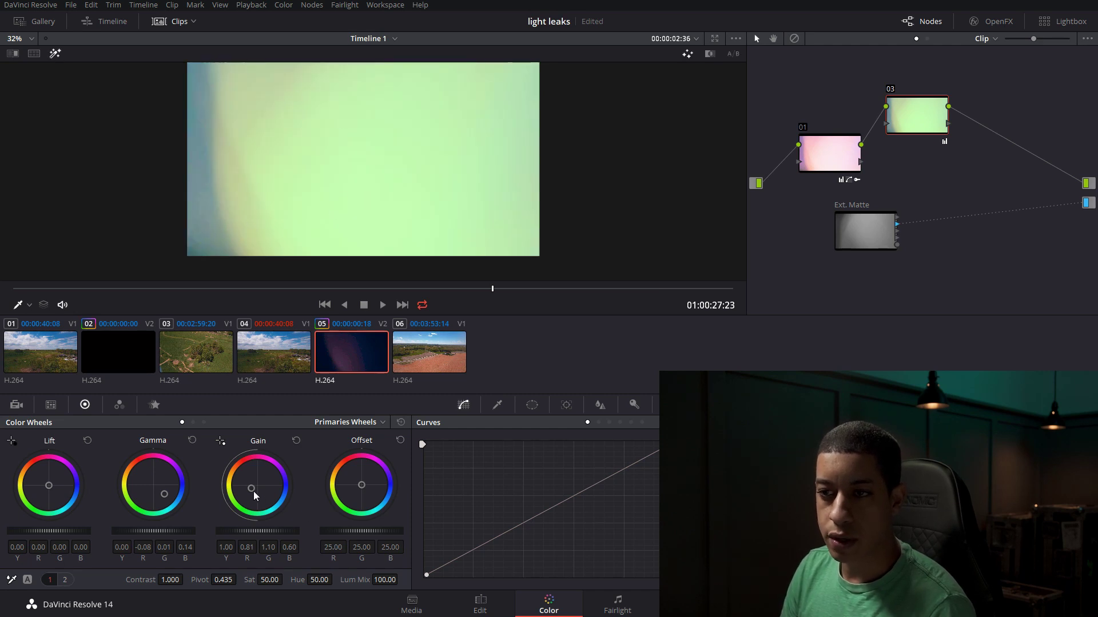
drag(250, 489, 247, 490)
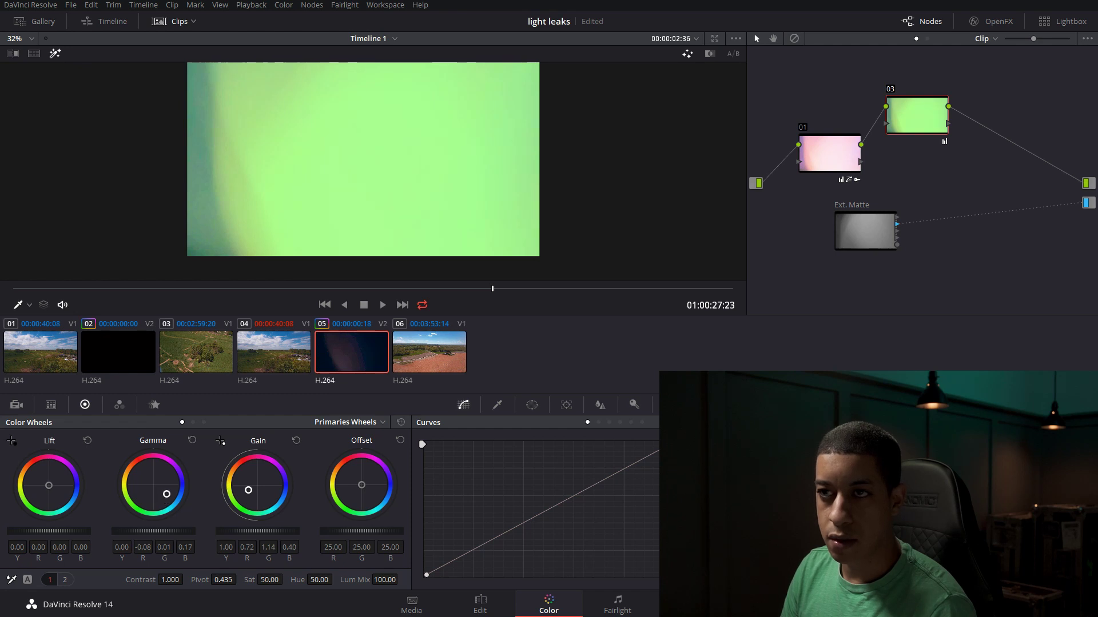
drag(169, 490, 175, 498)
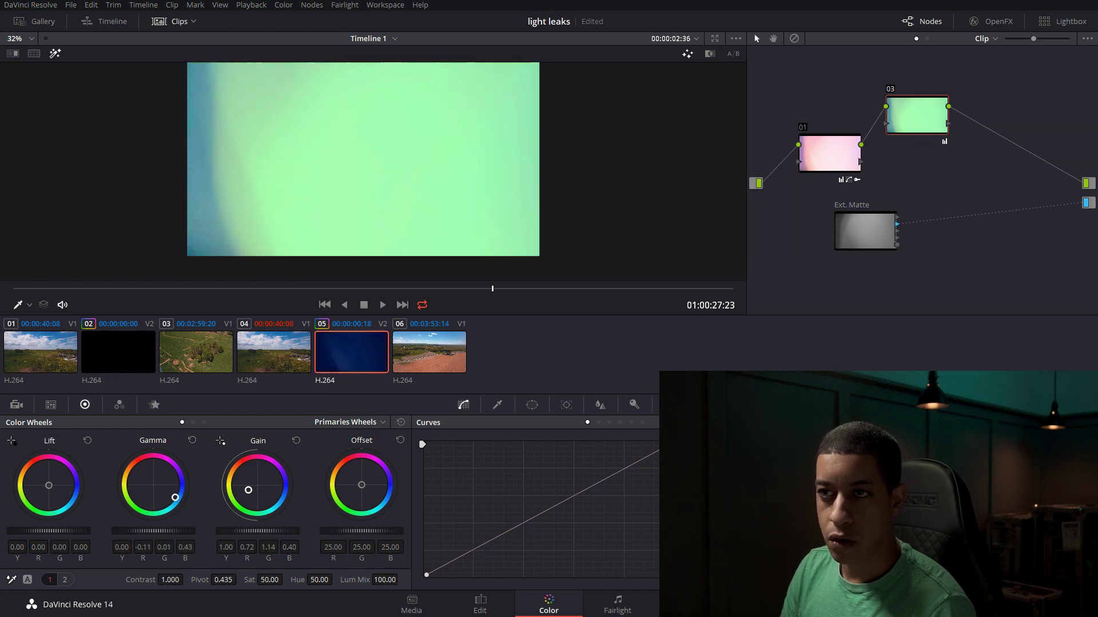
- Build an S-curve: cap the top end, deepen the shadows, and lift the highlights
drag(421, 455, 431, 472)
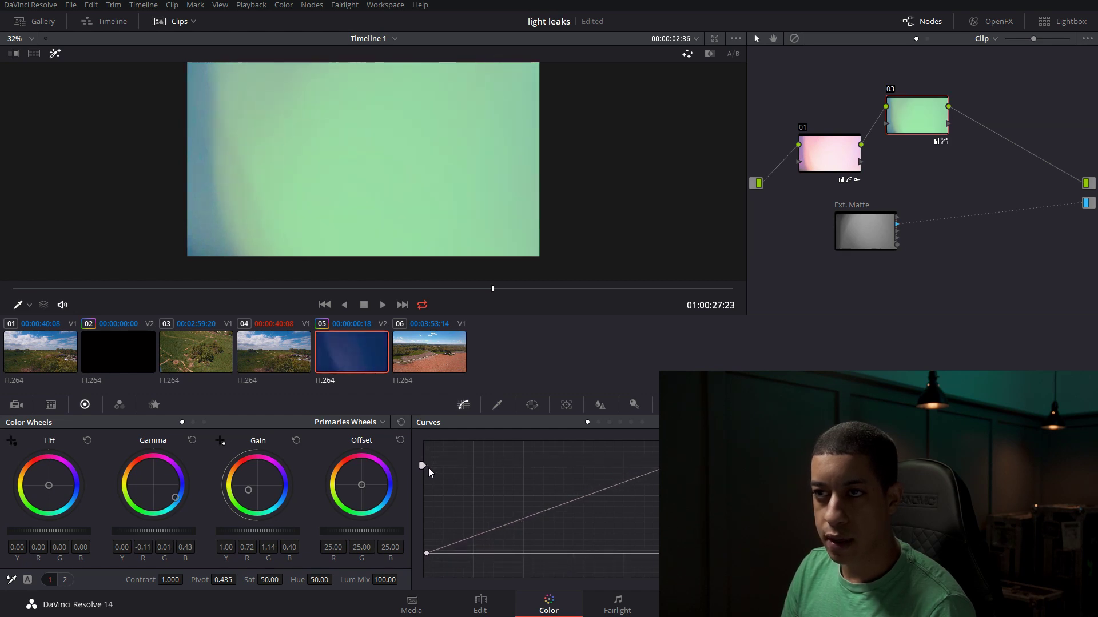
drag(510, 532, 517, 535)
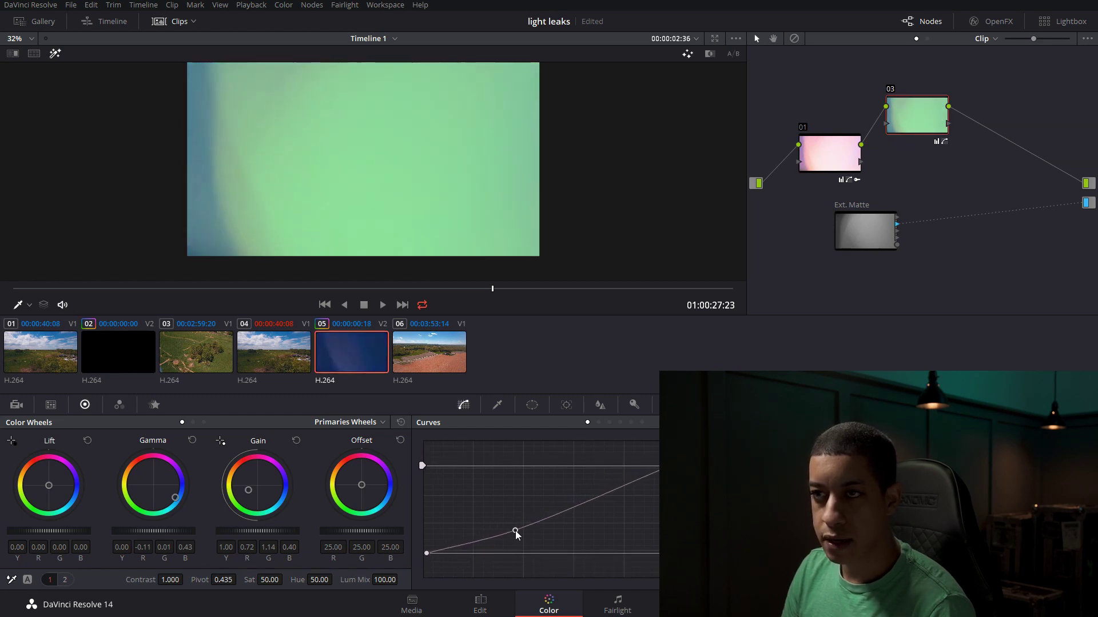
drag(573, 514, 590, 493)
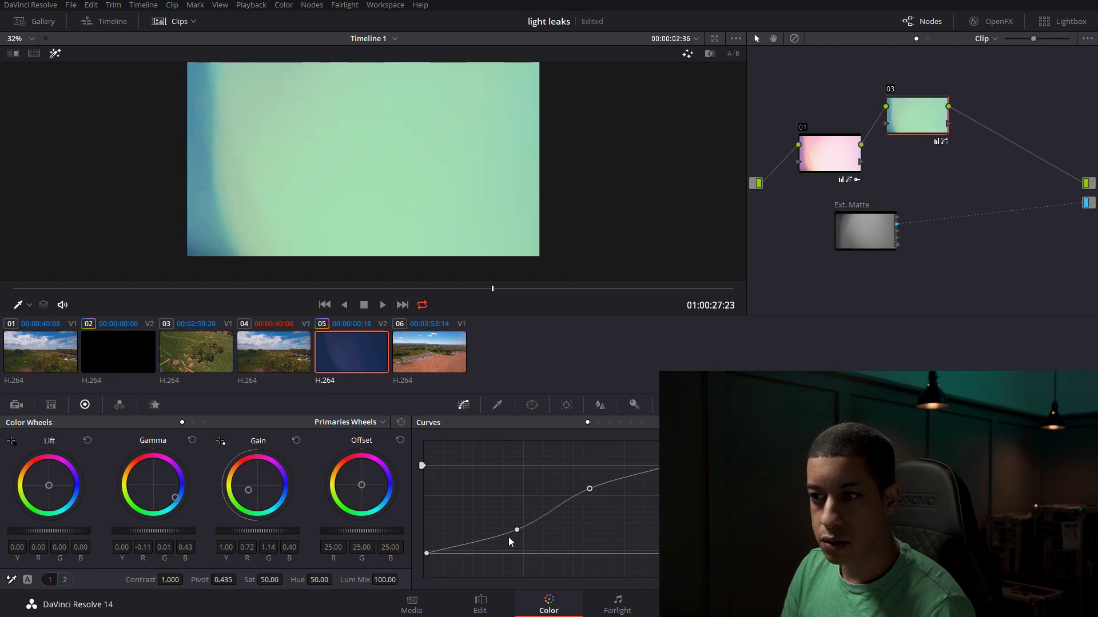
drag(514, 538, 512, 533)
- Step between clips 05 and 06, play and scrub the teal leak, then scrub the Edit timeline
key(Down)
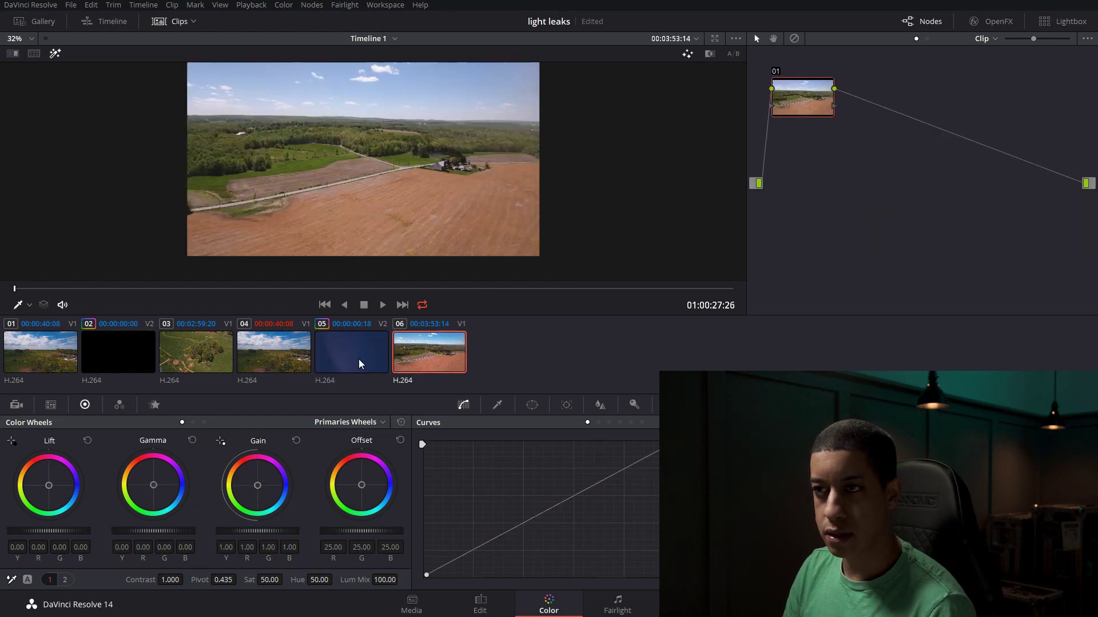
key(Up)
key(Down)
key(Up)
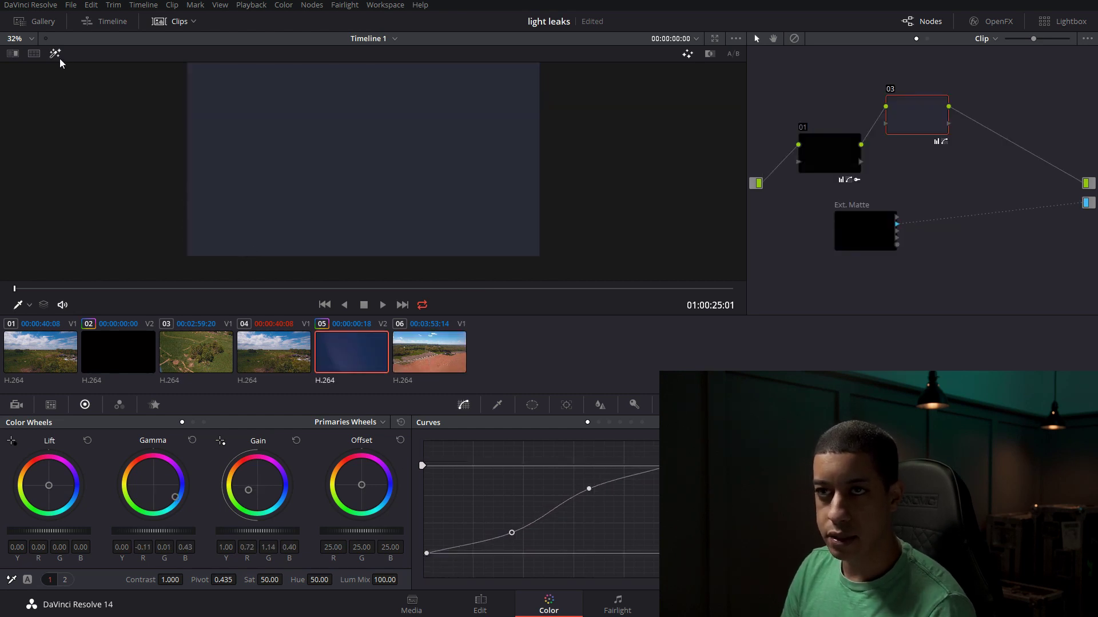
key(space)
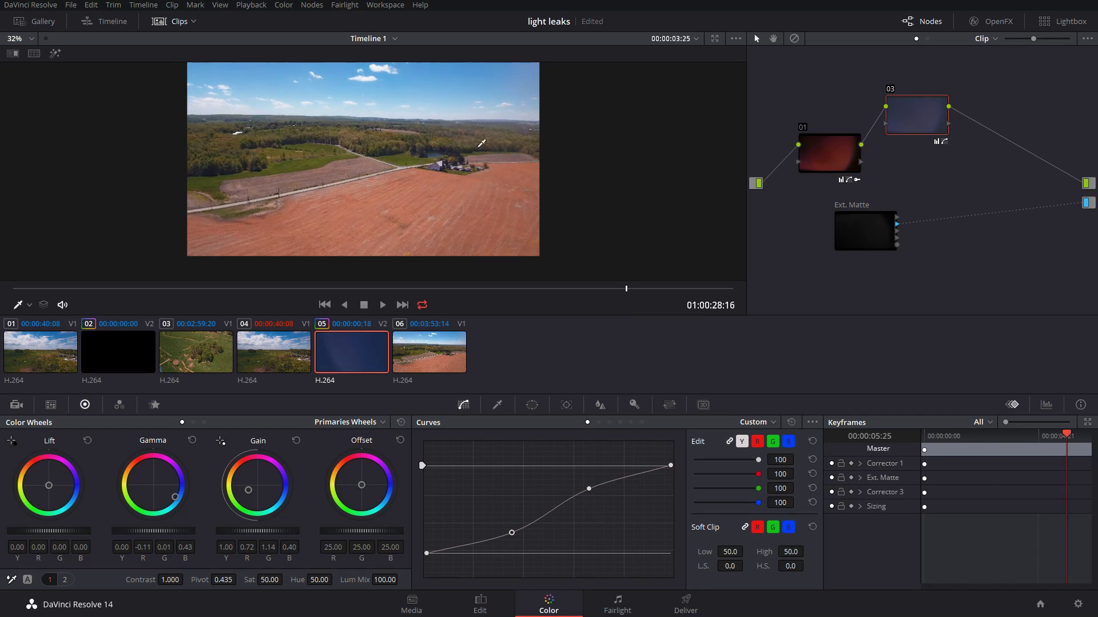
drag(628, 295, 502, 289)
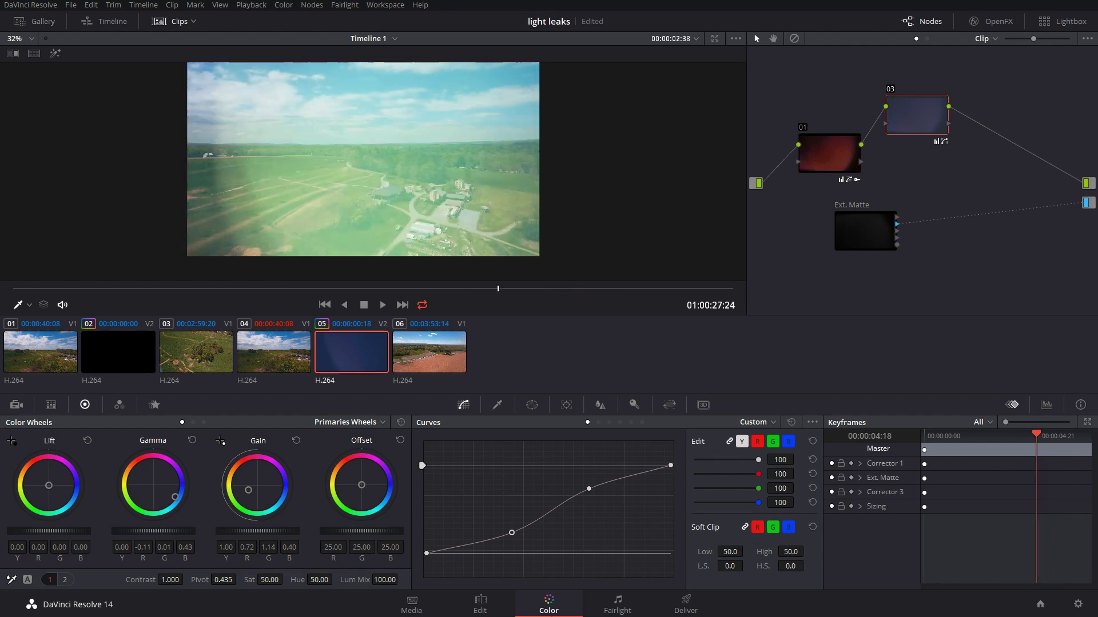
click(480, 603)
drag(754, 346, 659, 358)
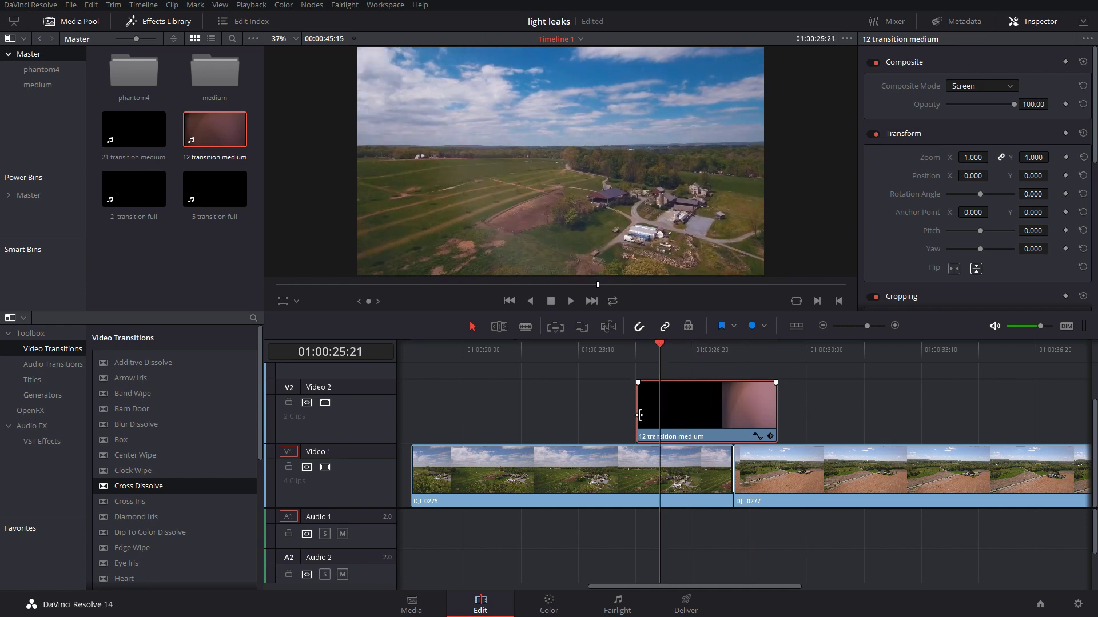
- Trim the leak's head to the playhead, then 13 more frames, reviewing the transition
drag(639, 415, 660, 415)
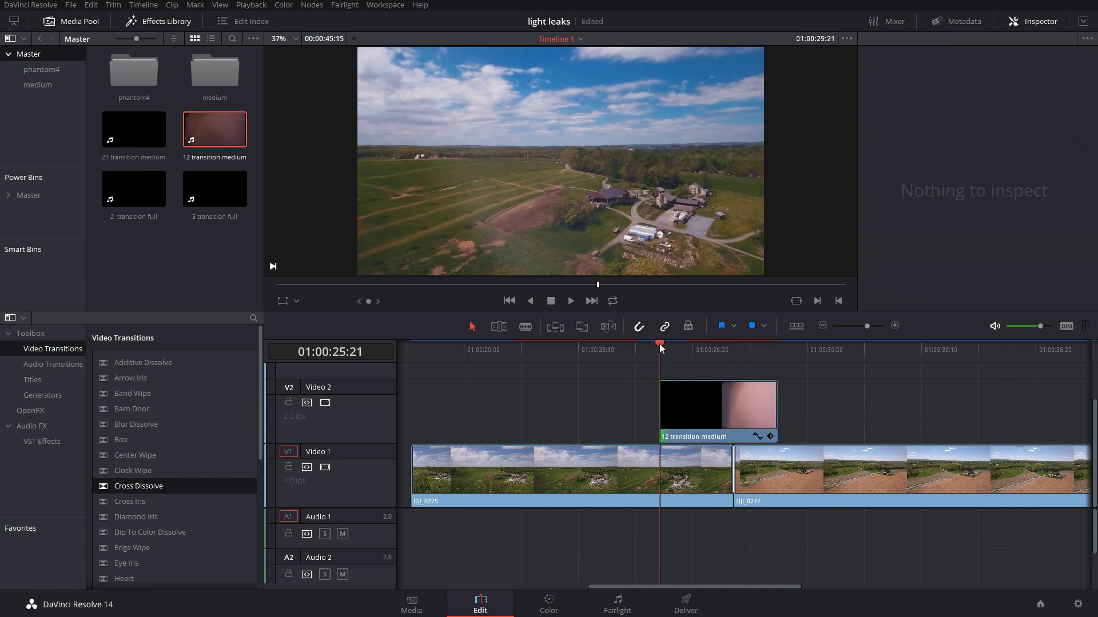
drag(660, 344, 642, 346)
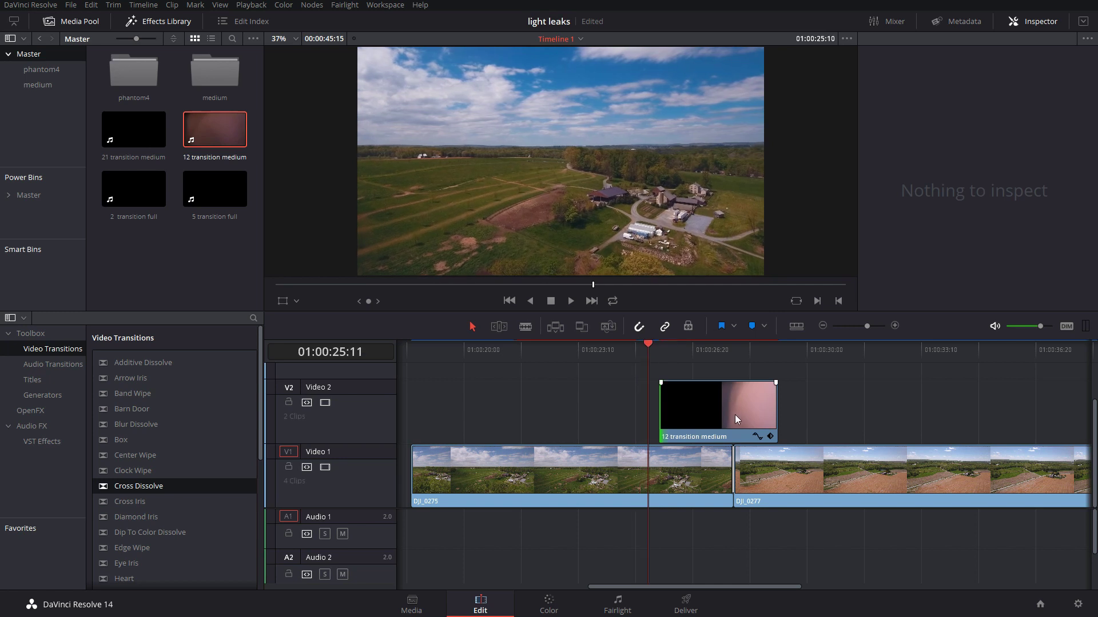
key(space)
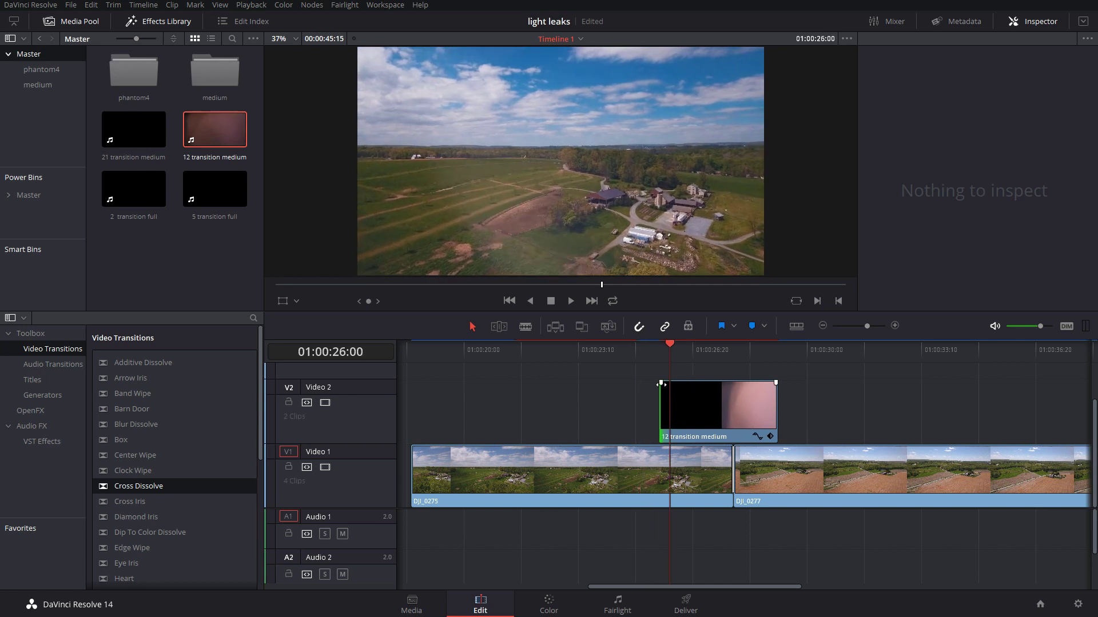
click(895, 327)
drag(724, 382, 754, 383)
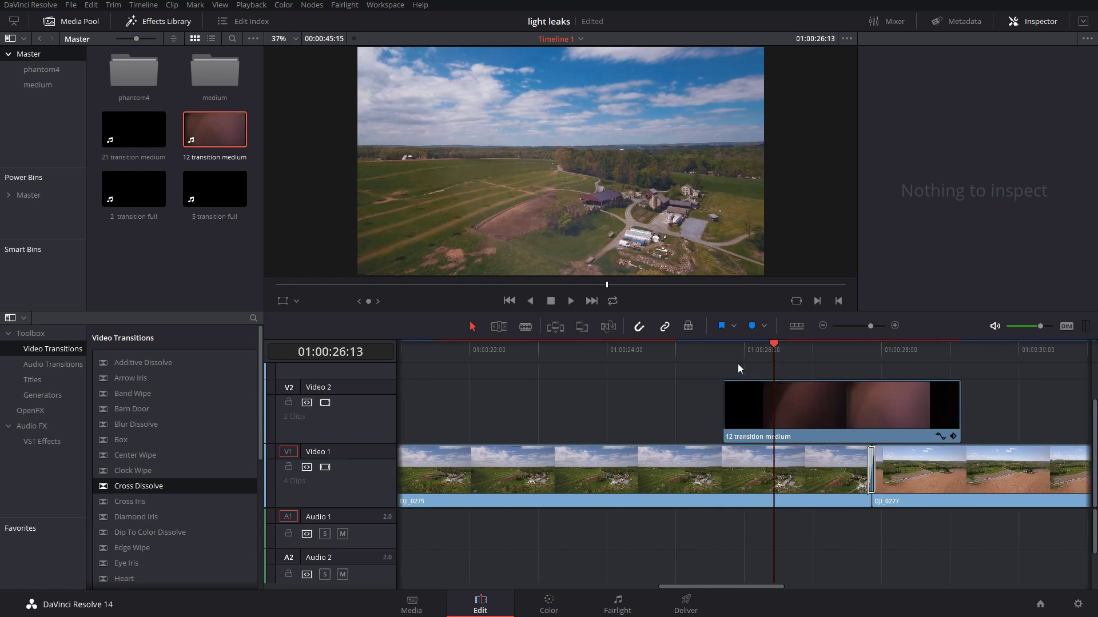
click(724, 351)
key(space)
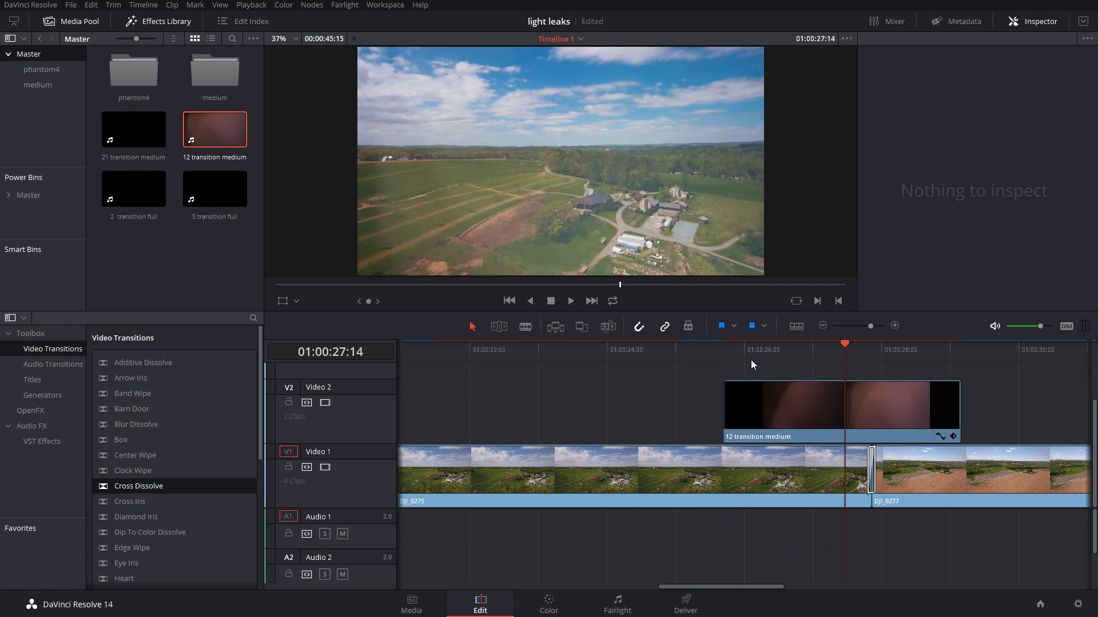
click(708, 345)
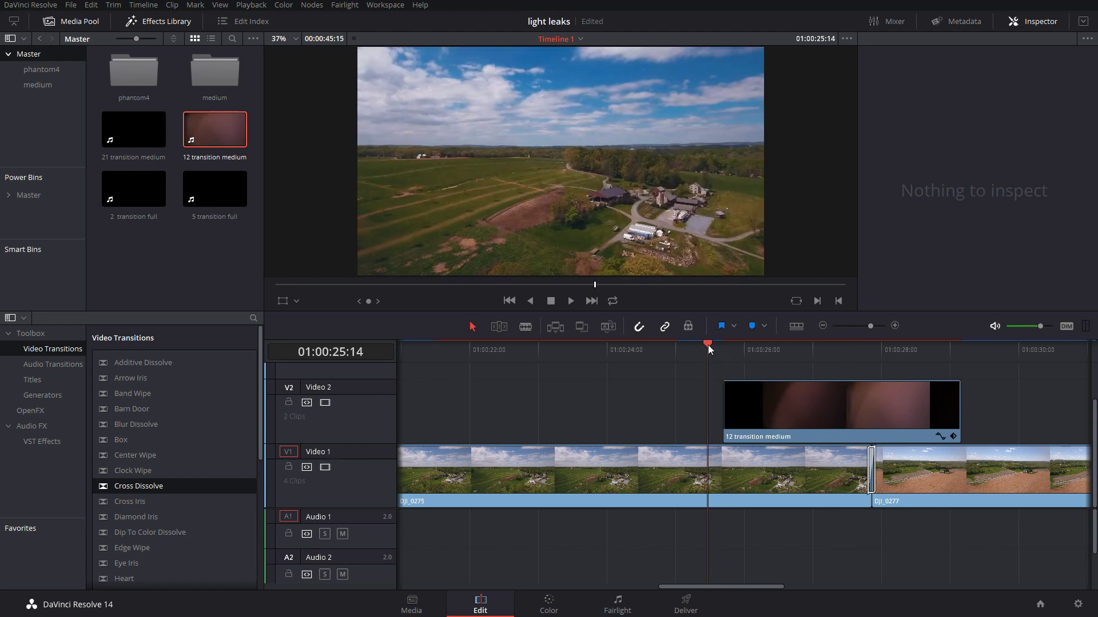
key(space)
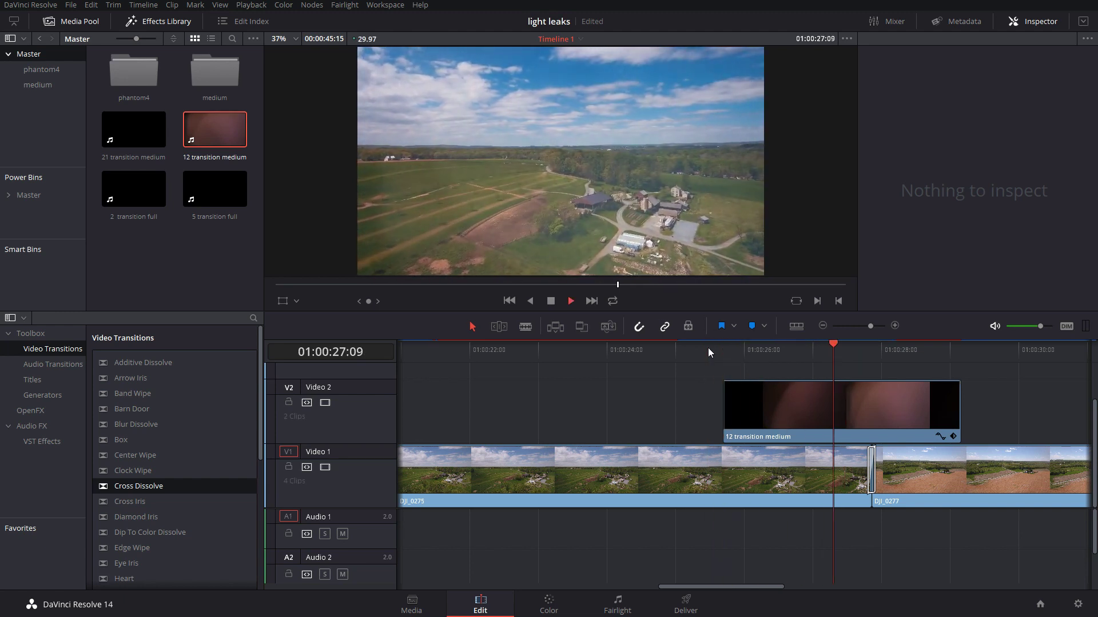
key(space)
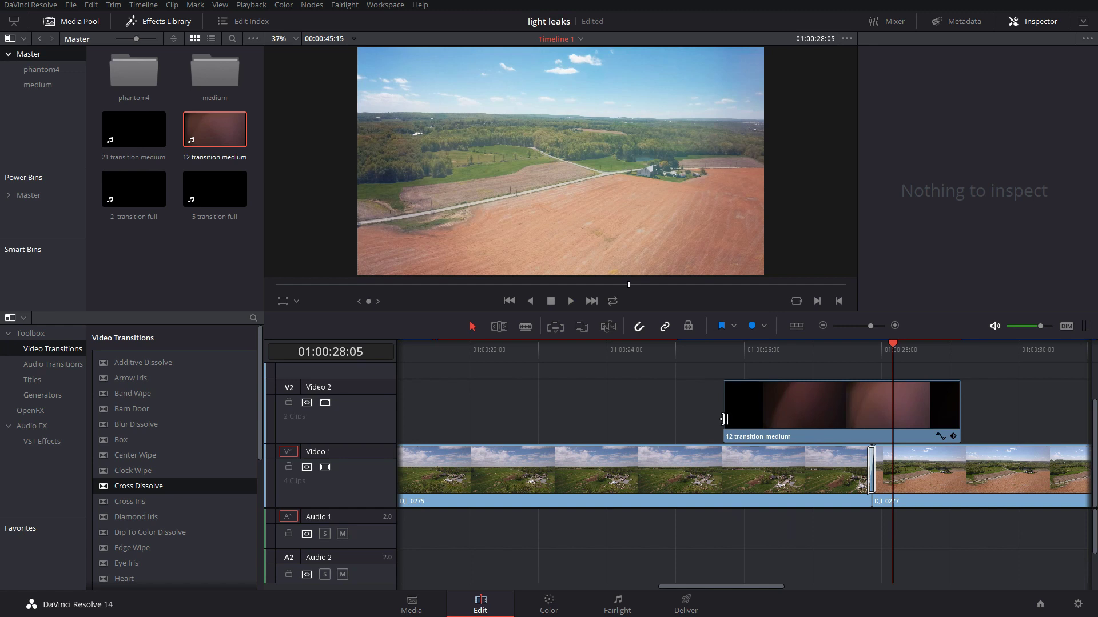
- Trim the leak's head further, add a 21-frame fade-in, and play the faded transition
drag(719, 418, 772, 418)
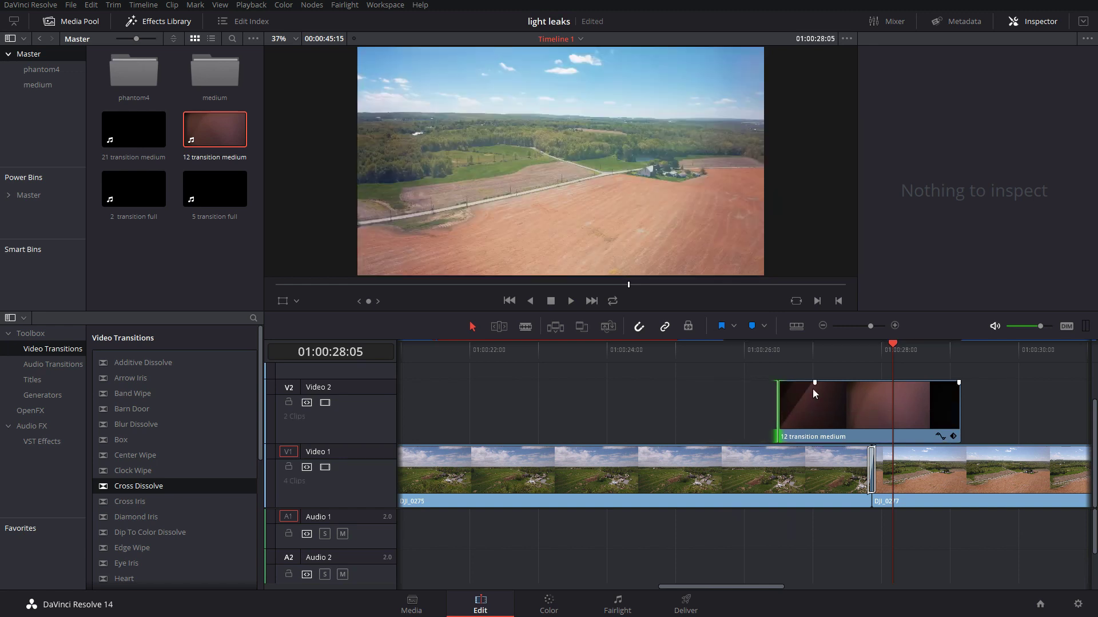
drag(815, 381, 826, 383)
click(749, 351)
key(space)
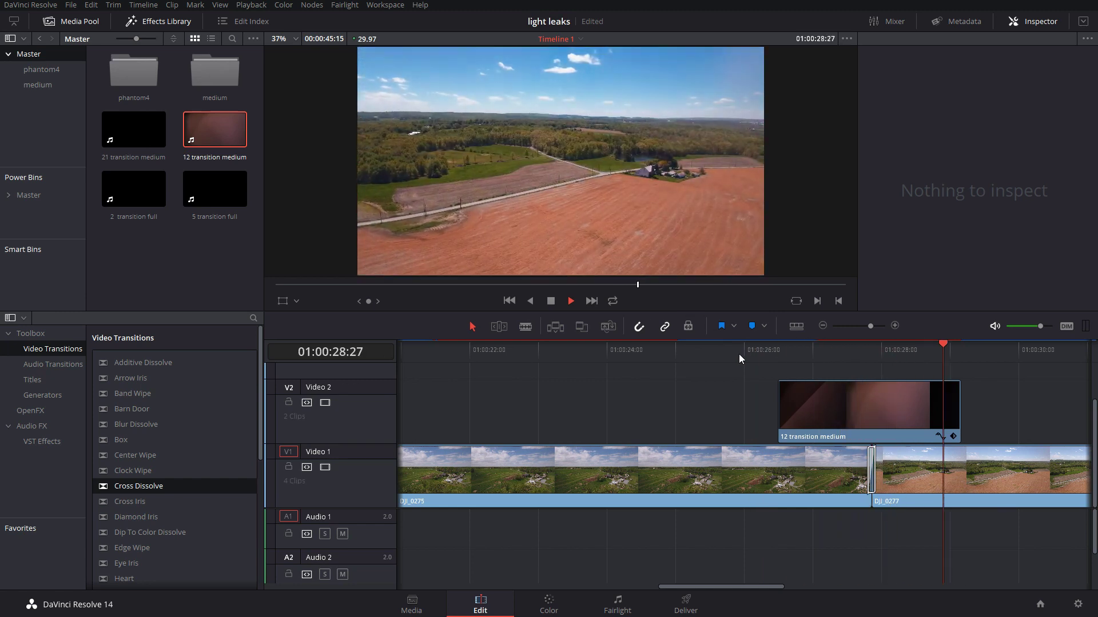
key(space)
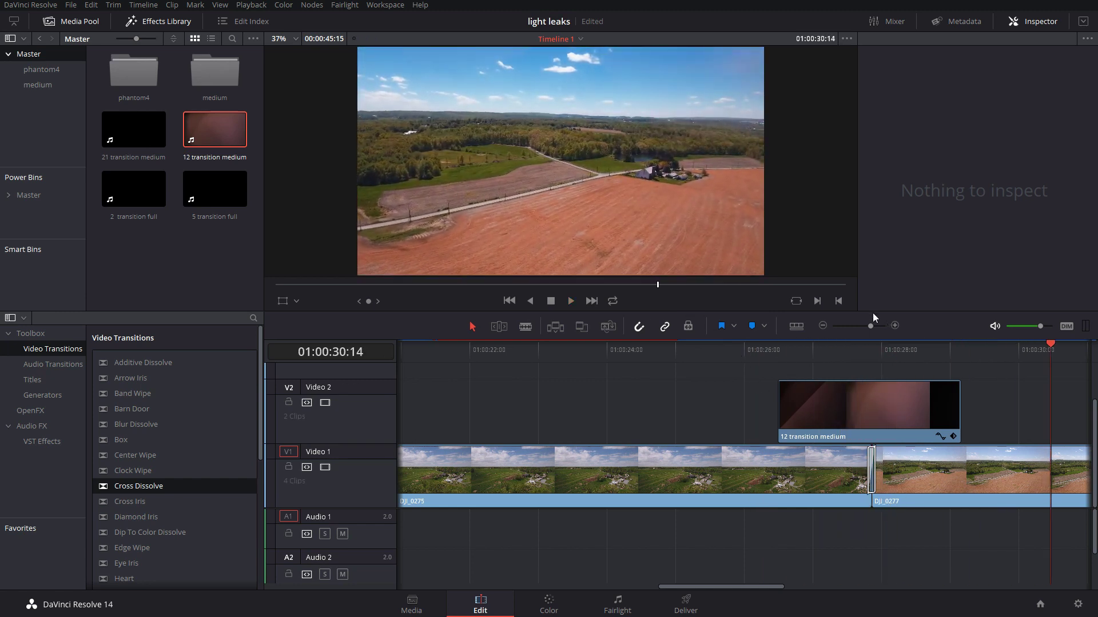
- Zoom the timeline out and send the playhead back to the start
click(822, 325)
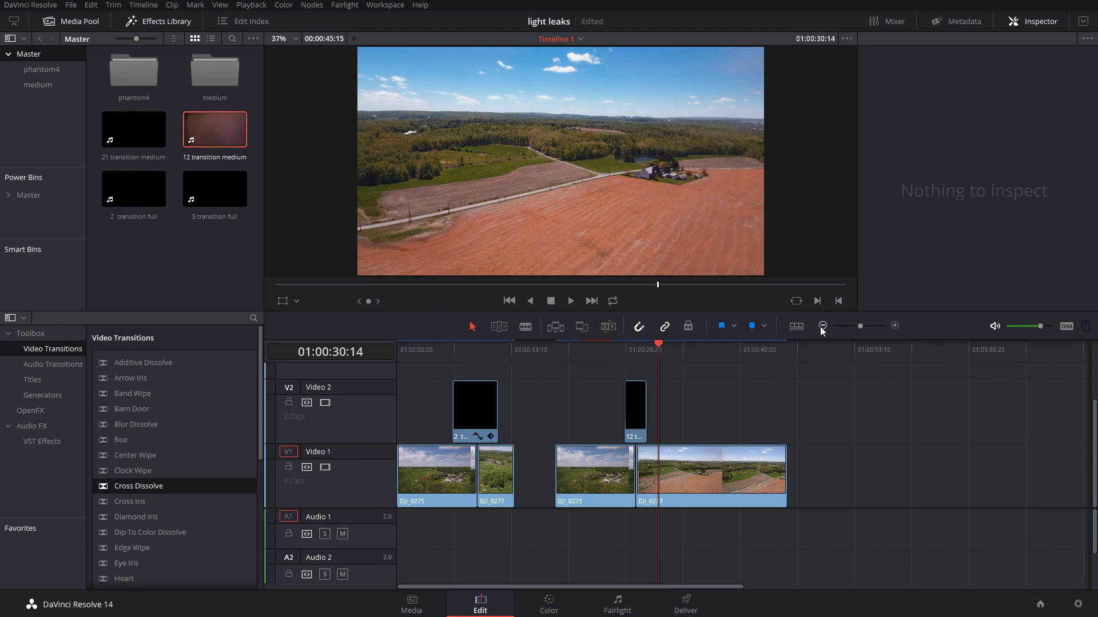
click(608, 354)
click(624, 354)
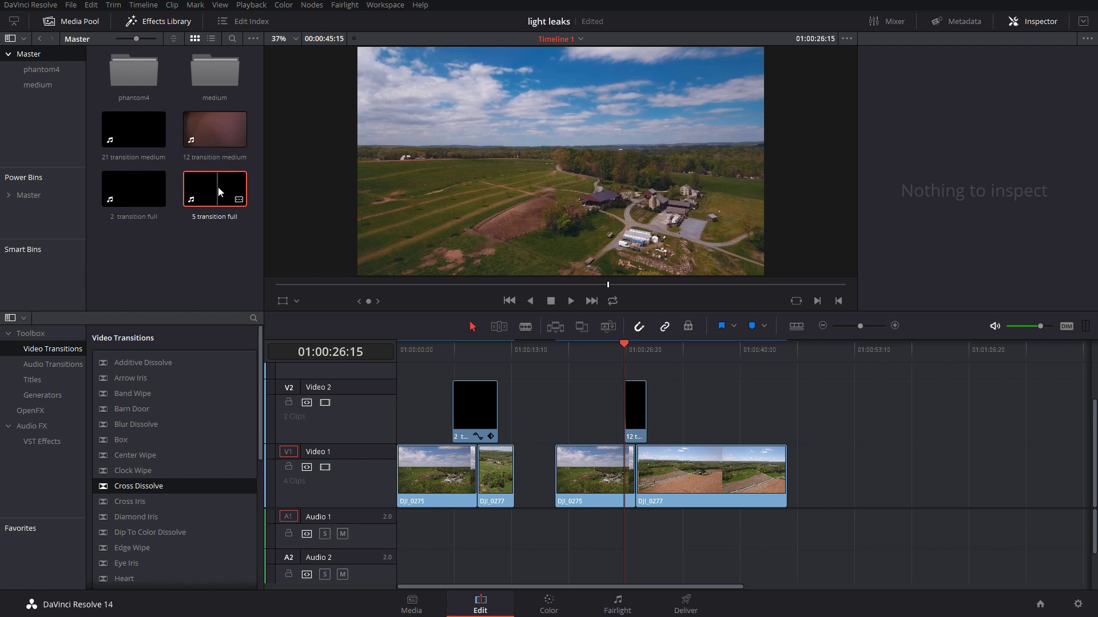
key(Up)
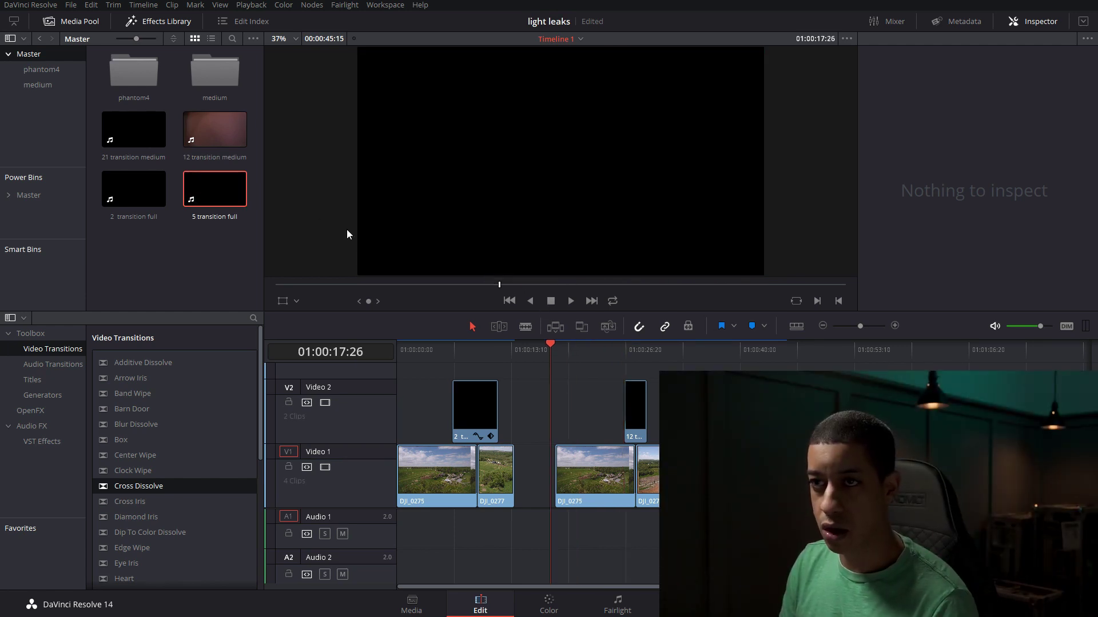
- Preview '5 transition full' and '2 transition full' in the source viewer, then load '21 transition medium'
double_click(203, 188)
drag(448, 283, 333, 284)
double_click(127, 174)
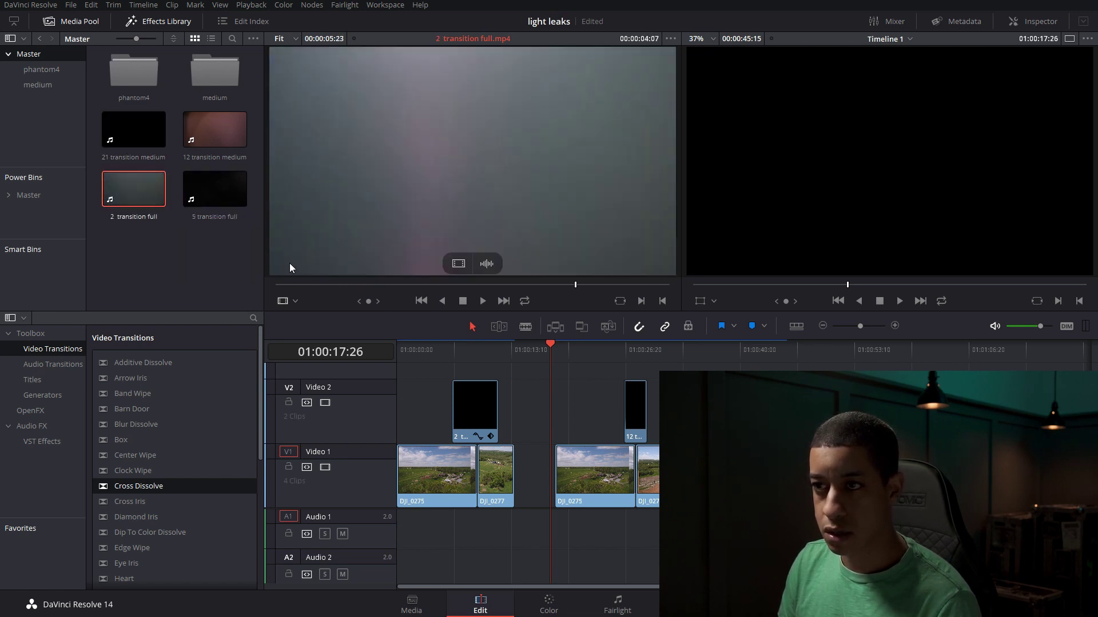
click(288, 284)
drag(287, 283, 542, 297)
double_click(131, 118)
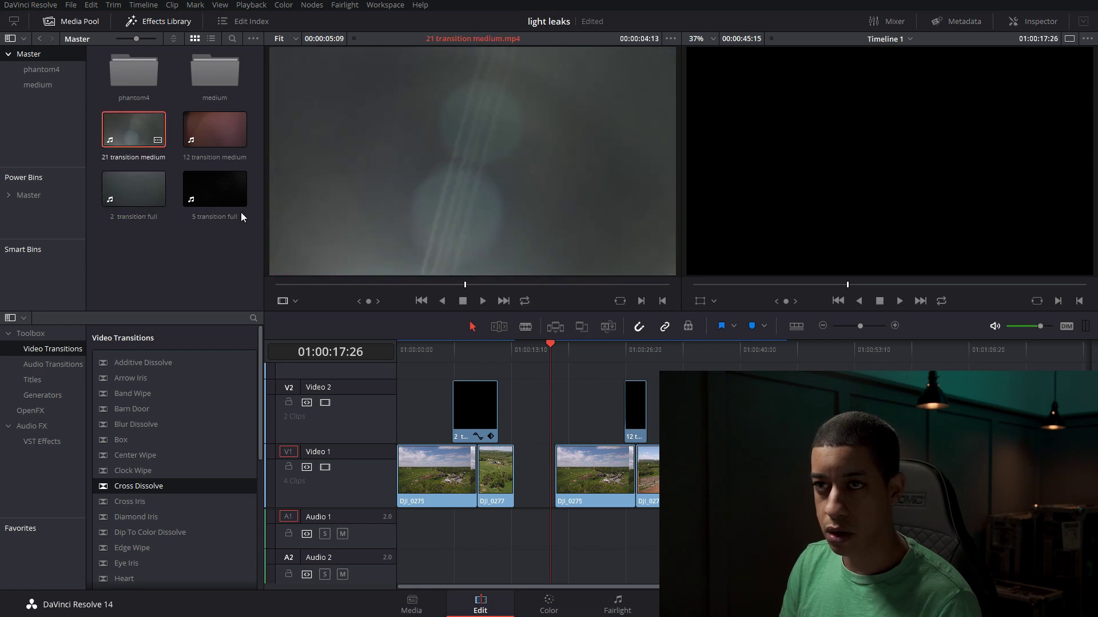